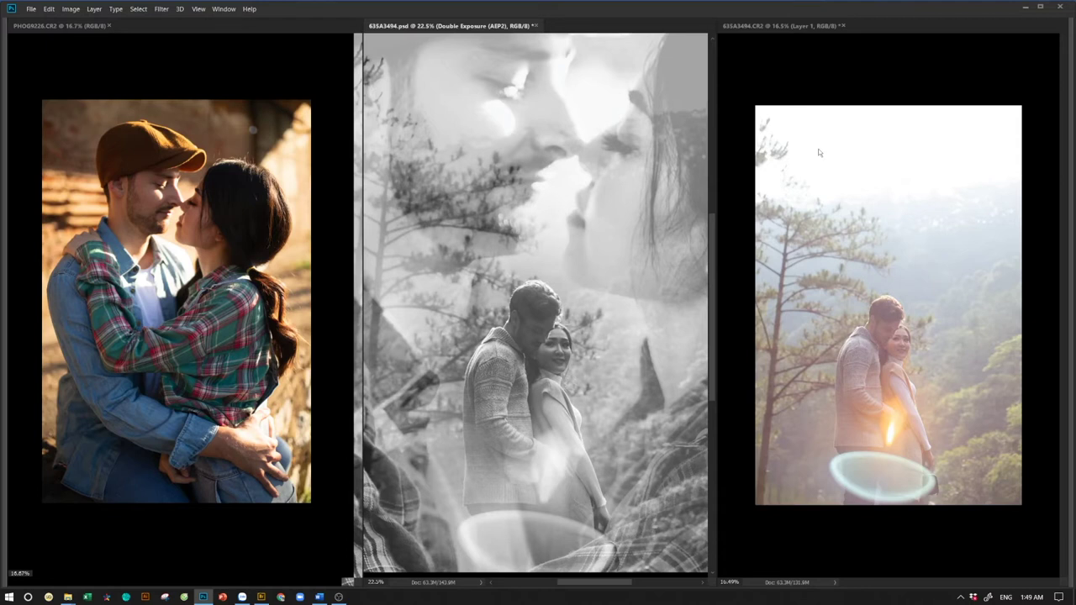
# Close all three open documents without saving their changes
pyautogui.click(813, 191)
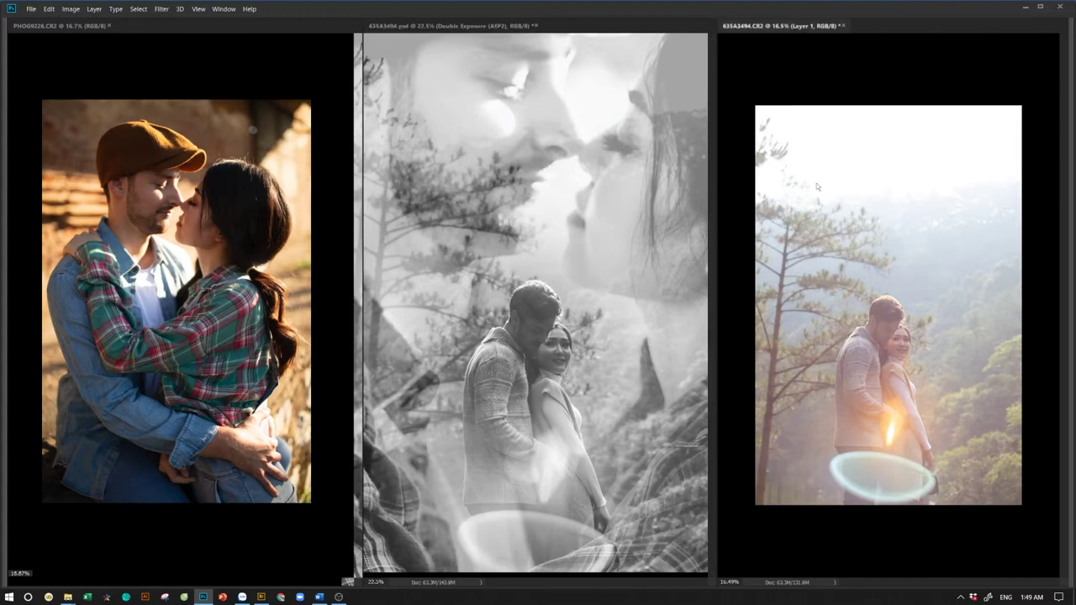
pyautogui.hotkey('ctrl', 'w')
pyautogui.click(546, 226)
pyautogui.hotkey('ctrl', 'w')
pyautogui.click(552, 226)
pyautogui.hotkey('ctrl', 'w')
pyautogui.click(543, 227)
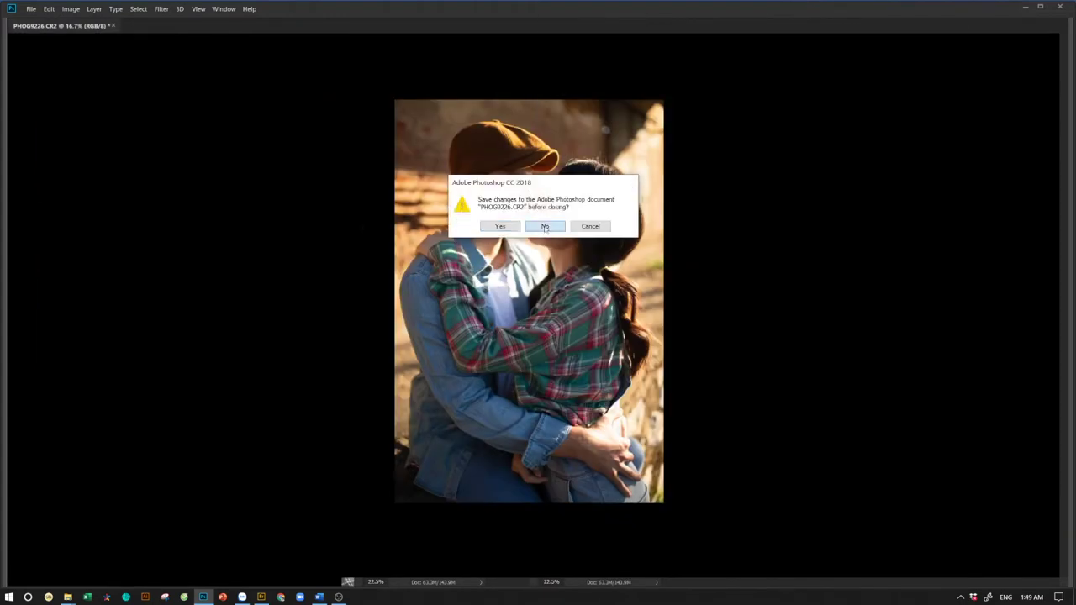
# Switch to the Chồng Hình folder in File Explorer and open 635A3494.CR2 and PHOG9226.CR2 together in Photoshop's Camera Raw
pyautogui.hotkey('alt', 'Tab')
pyautogui.hotkey('alt', 'Tab')
pyautogui.hotkey('alt', 'Tab')
pyautogui.hotkey('alt', 'Tab')
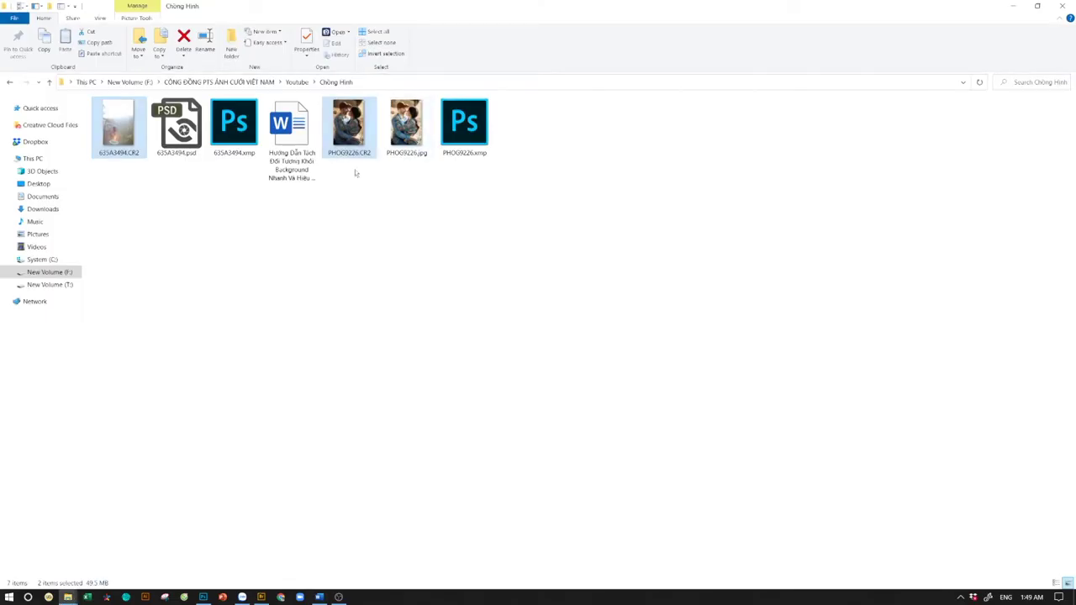
pyautogui.click(348, 126)
pyautogui.keyDown('ctrl'); pyautogui.click(119, 130); pyautogui.keyUp('ctrl')
pyautogui.moveTo(119, 134); pyautogui.dragTo(459, 296)
pyautogui.hotkey('alt', 'Tab')
pyautogui.hotkey('alt', 'Tab')
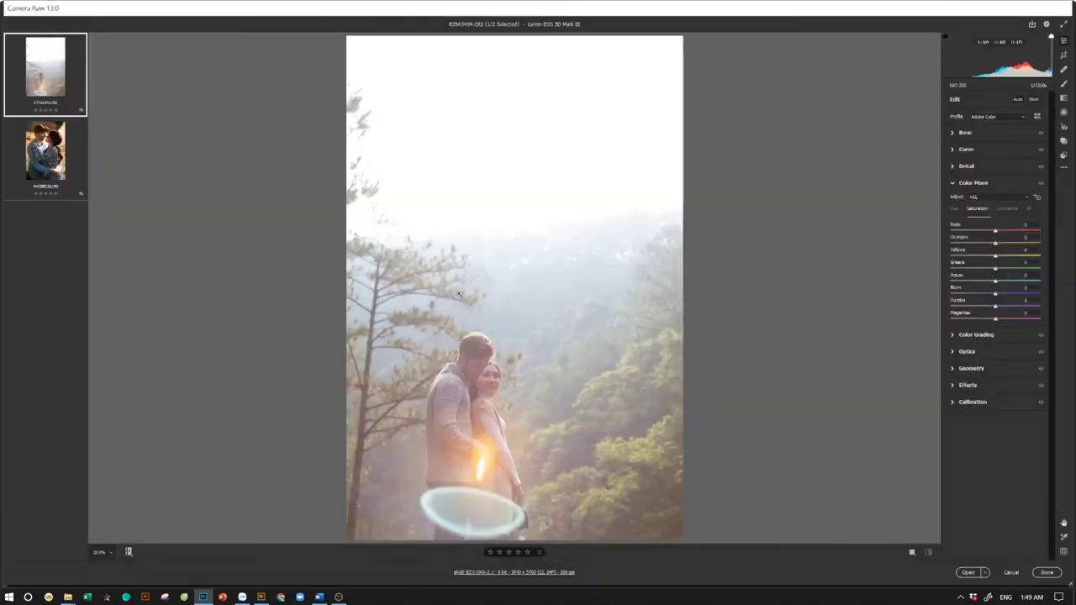
# Select both raw photos and apply the black-and-white preset numbered (12) from the VINTAGE preset group
pyautogui.hotkey('ctrl', 'a')
pyautogui.click(1063, 156)
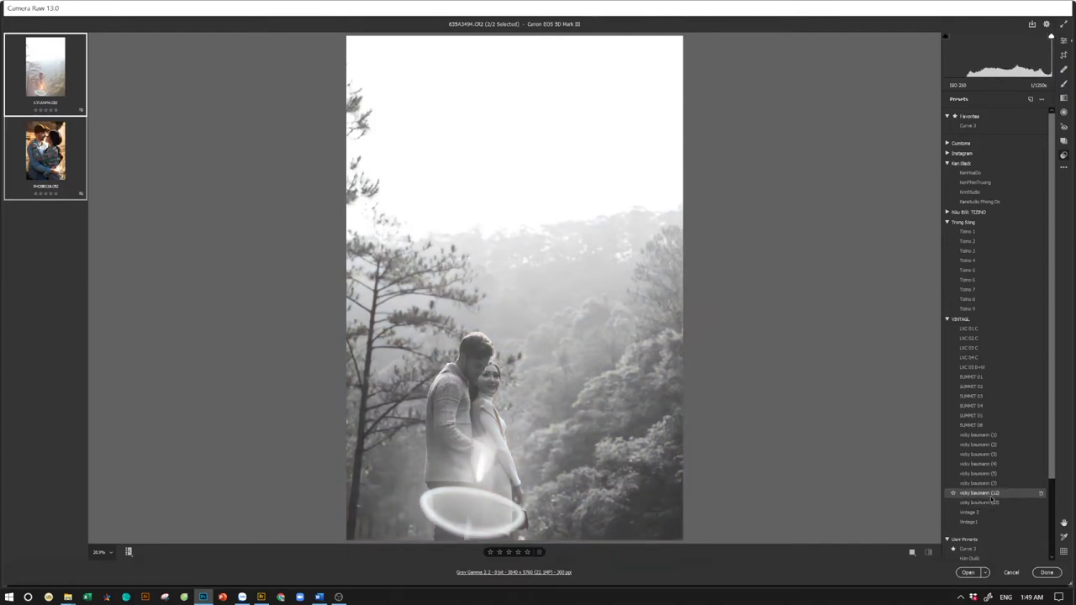
pyautogui.click(990, 492)
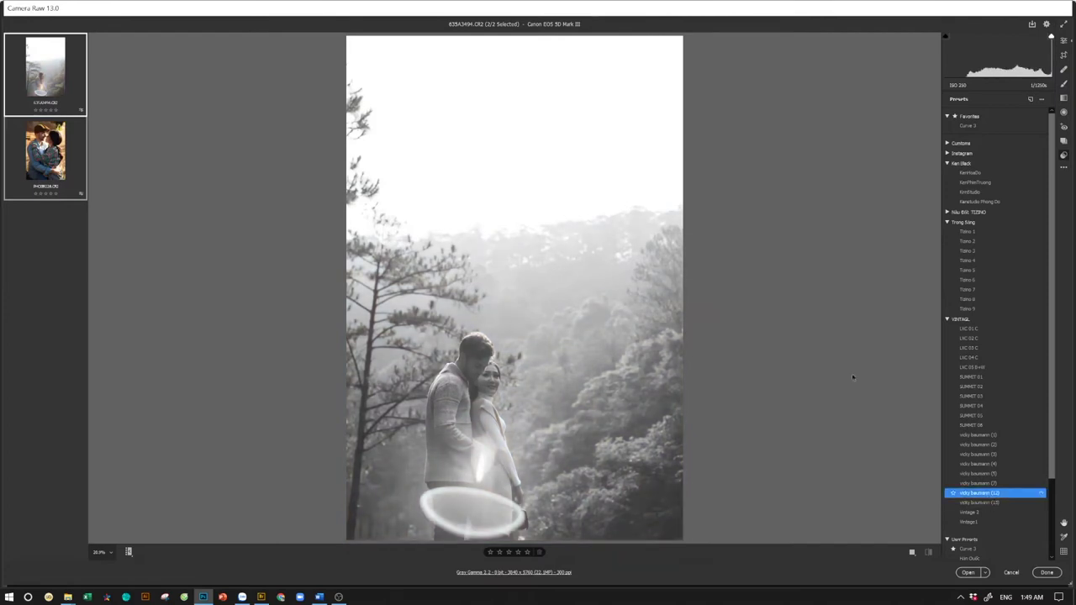
# Adjust 635A3494.CR2's basic tones: exposure -0.20, contrast about +79, whites +29, blacks -11, and strongly reduced highlights
pyautogui.click(1063, 41)
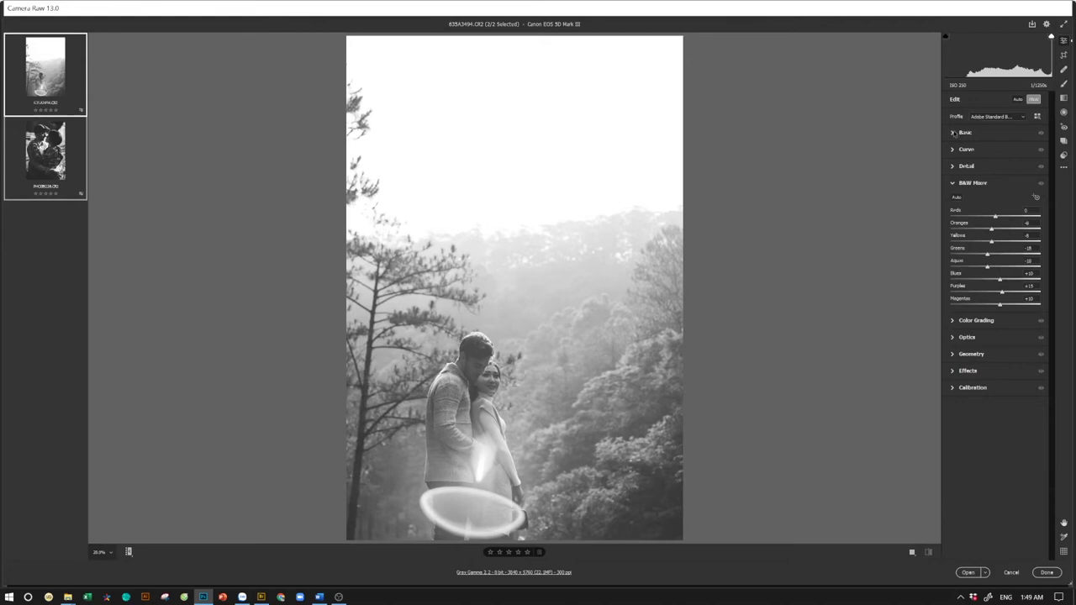
pyautogui.click(964, 134)
pyautogui.click(36, 85)
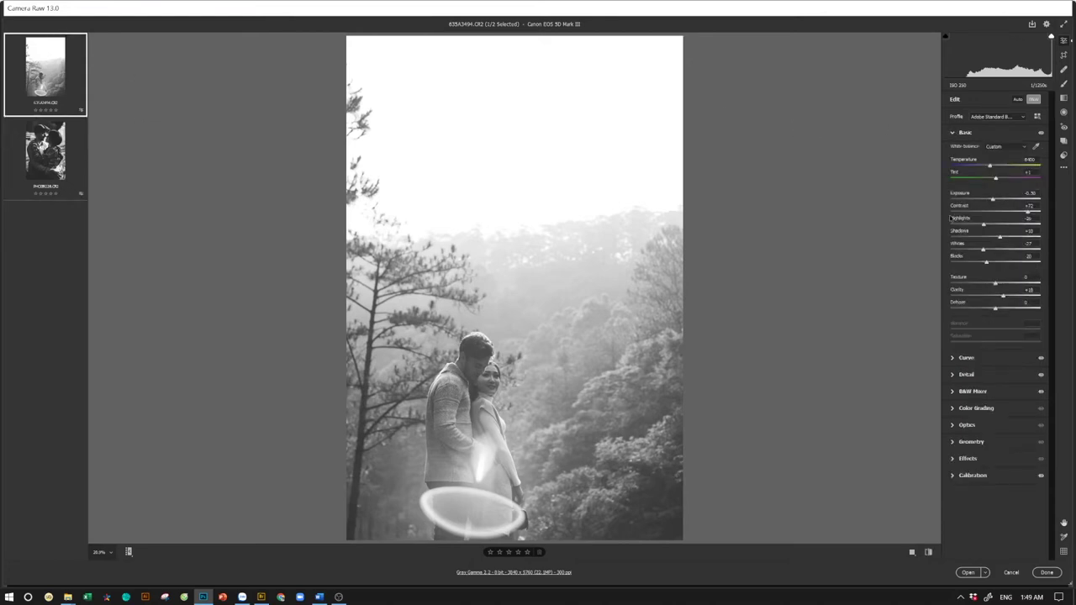
pyautogui.moveTo(983, 225); pyautogui.dragTo(1009, 252)
pyautogui.moveTo(1027, 212)
pyautogui.mouseDown()
pyautogui.moveTo(1039, 212)
pyautogui.moveTo(1030, 211)
pyautogui.mouseUp()
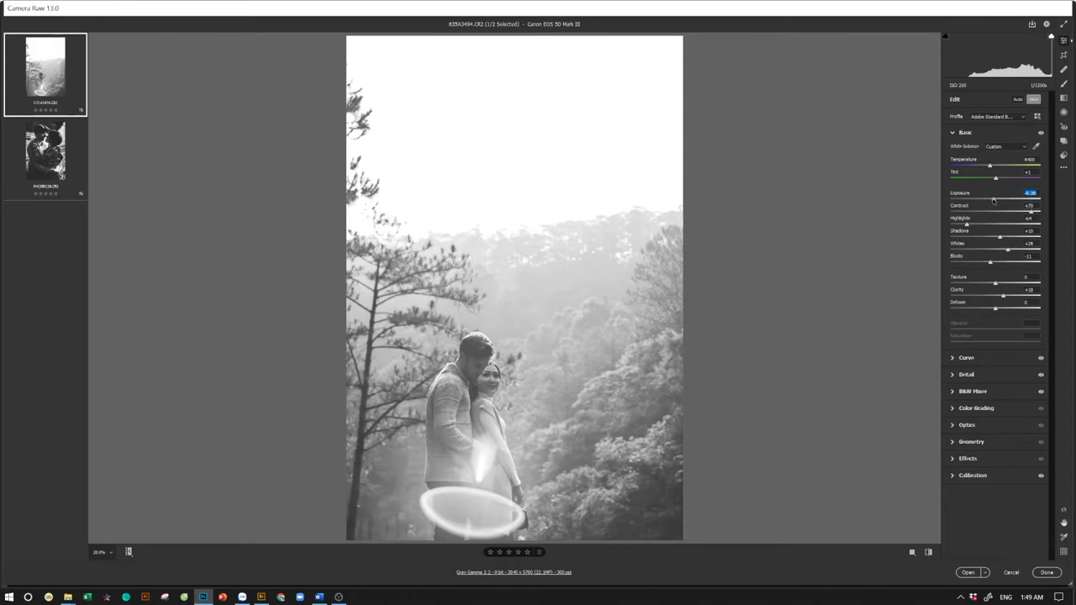
pyautogui.click(965, 225)
pyautogui.moveTo(965, 226); pyautogui.dragTo(962, 223)
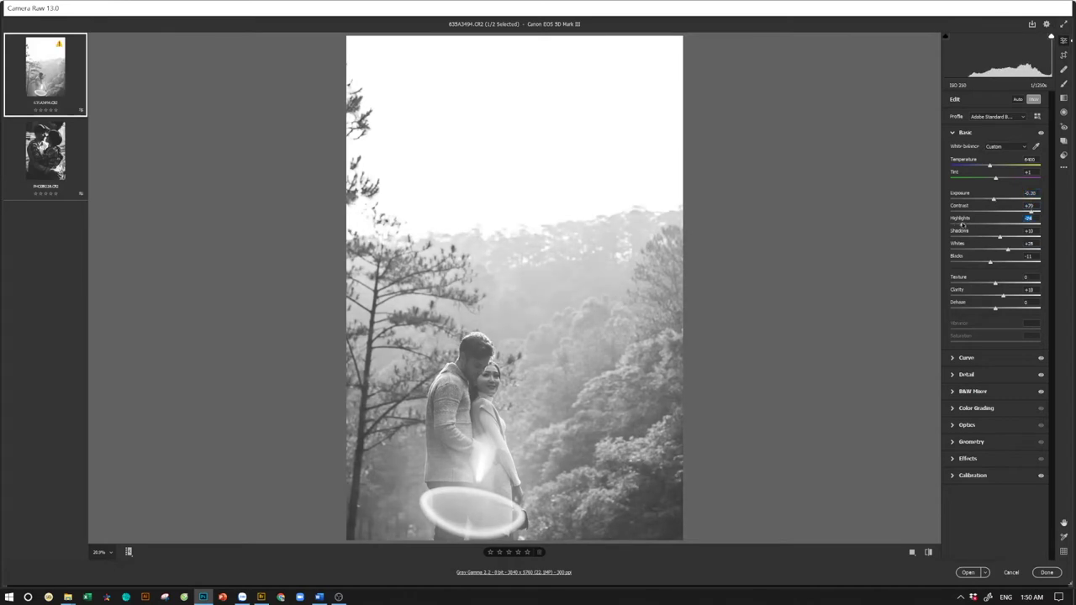
# Brighten PHOG9226.CR2 by raising its exposure, set contrast to +12 and lower the highlights to about -78
pyautogui.click(69, 155)
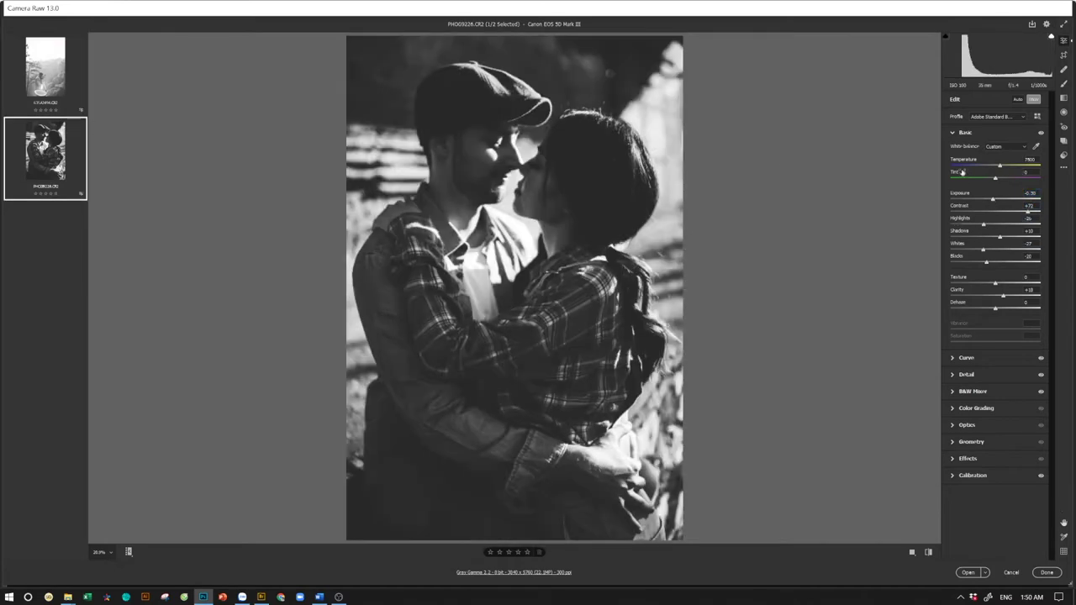
pyautogui.moveTo(1027, 211); pyautogui.dragTo(966, 223)
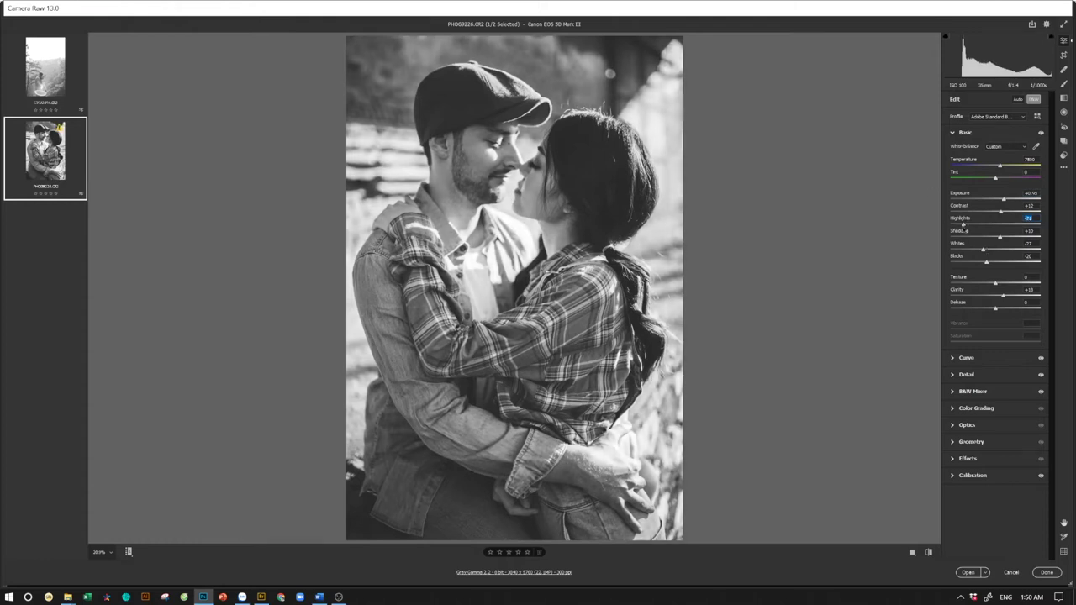
pyautogui.click(1003, 199)
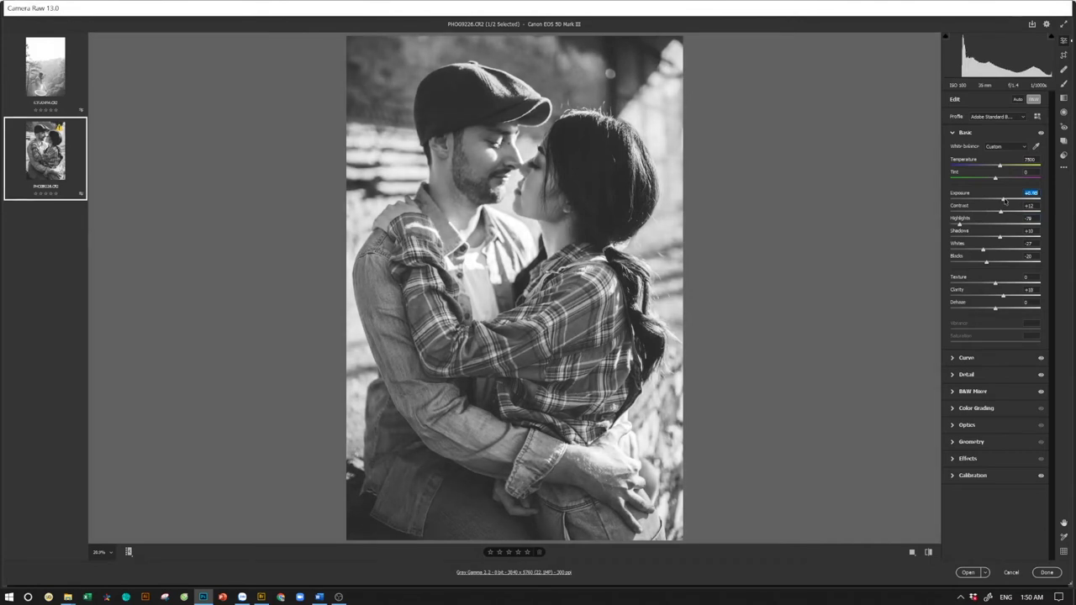
# Open both adjusted raw photos in the main editor and duplicate the background layer of 635A3494.CR2 with the panels shown
pyautogui.keyDown('shift'); pyautogui.click(74, 42); pyautogui.keyUp('shift')
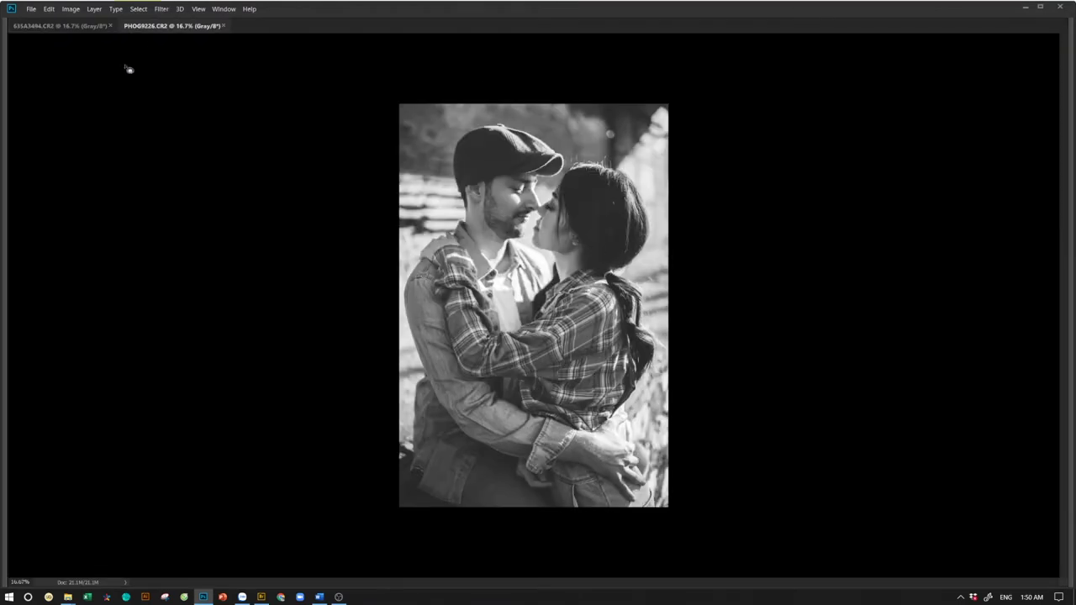
pyautogui.click(45, 27)
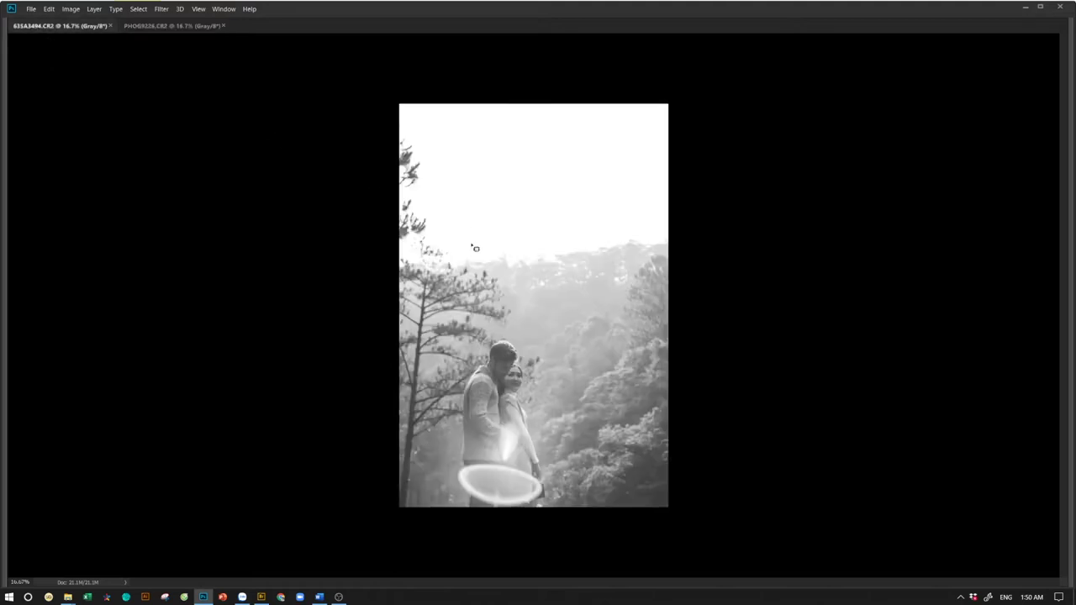
pyautogui.press('Tab')
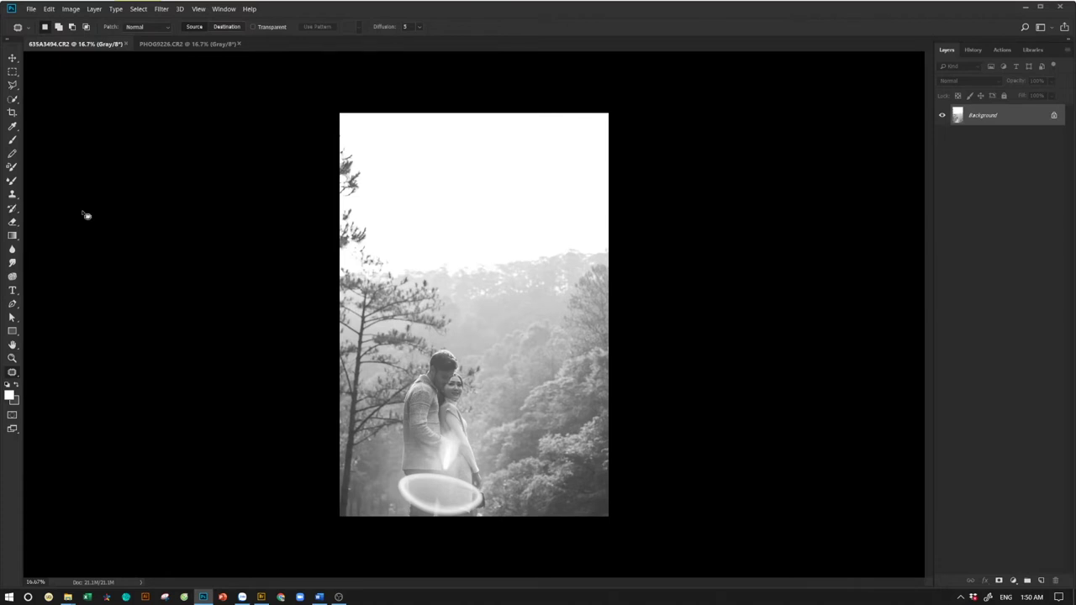
pyautogui.hotkey('ctrl', 'j')
pyautogui.hotkey('ctrl', 't')
pyautogui.moveTo(608, 113); pyautogui.dragTo(647, 86)
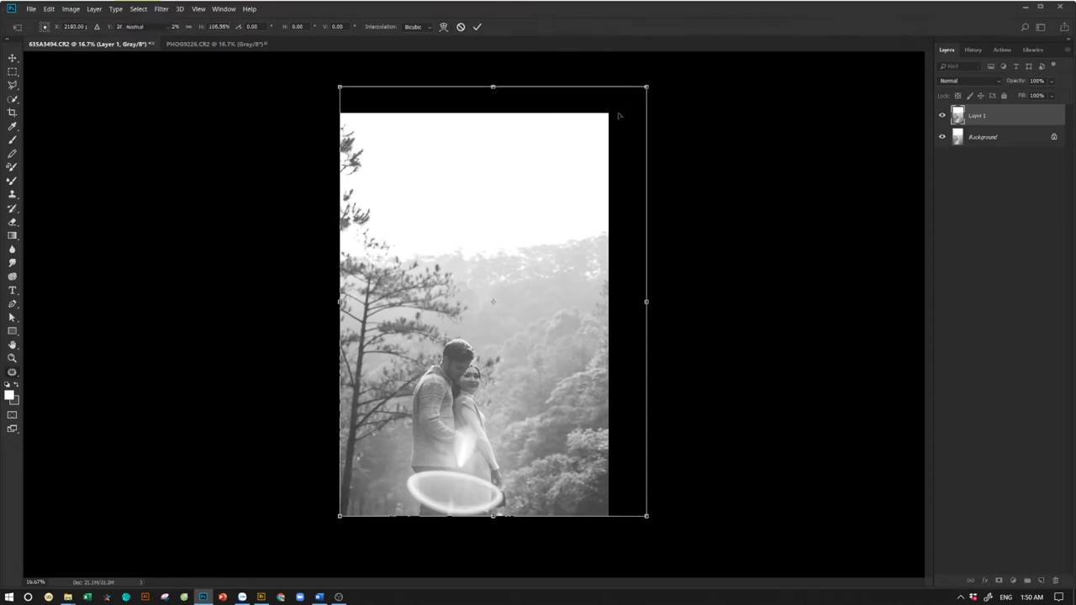
pyautogui.press('Escape')
# Enlarge the duplicated layer proportionally from its lower-left corner and merge it into the background
pyautogui.hotkey('ctrl', 't')
pyautogui.moveTo(611, 109); pyautogui.dragTo(705, 40)
pyautogui.press('Return')
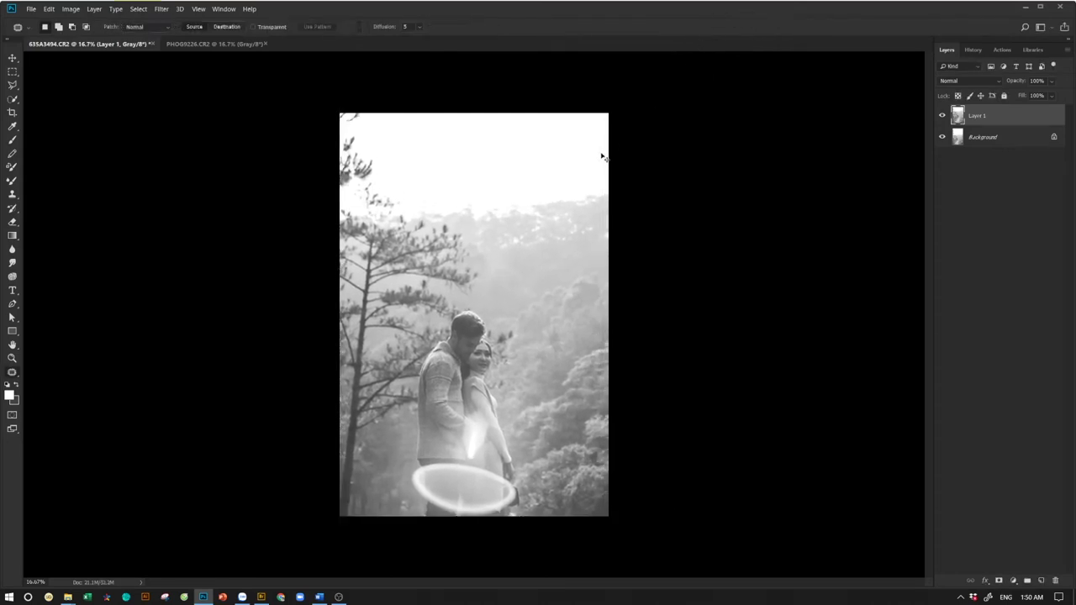
pyautogui.hotkey('ctrl', 'e')
# Save the PHOG9226.CR2 photo to the Desktop as a JPEG named 1
pyautogui.click(186, 44)
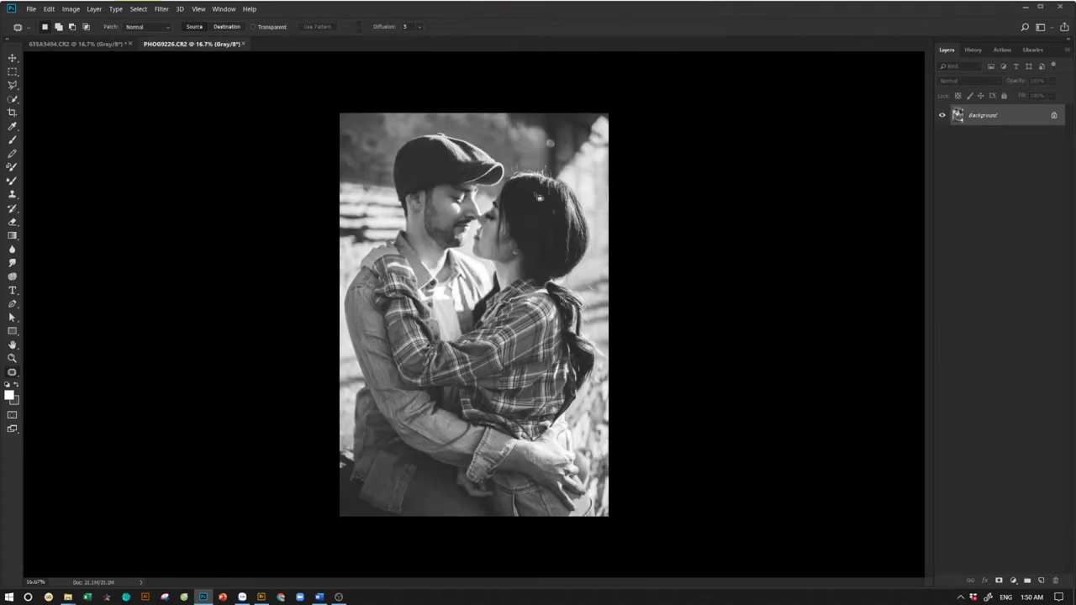
pyautogui.hotkey('ctrl', 'shift', 's')
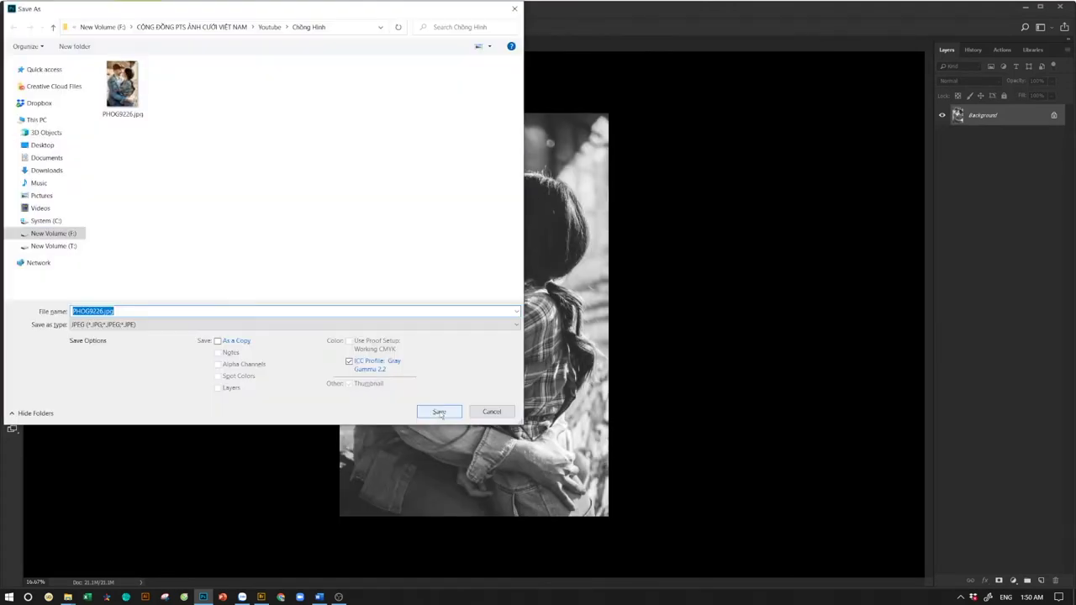
pyautogui.click(438, 412)
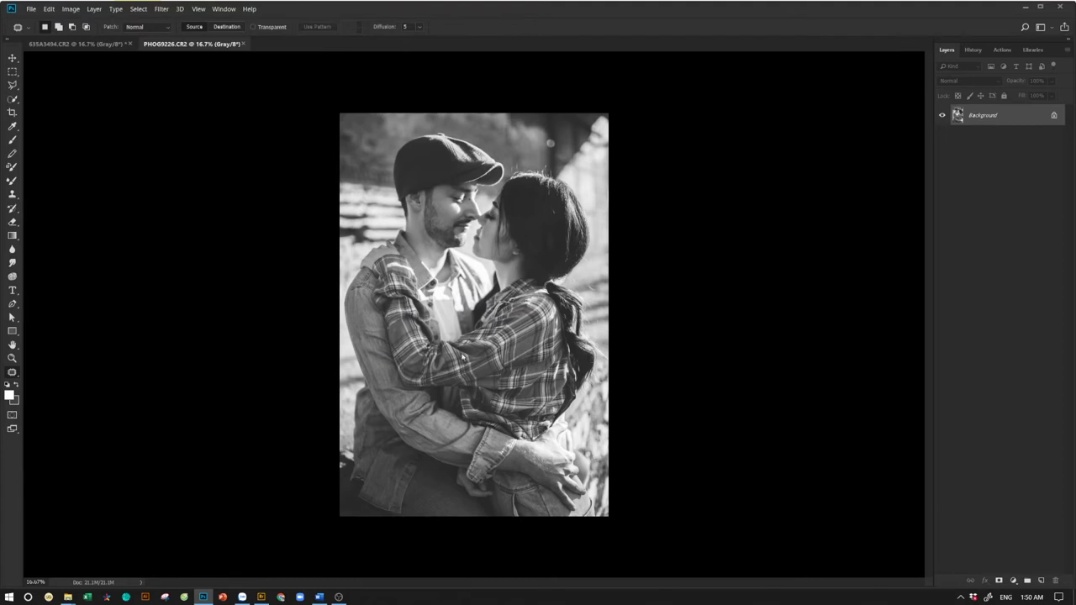
pyautogui.hotkey('ctrl', 'shift', 's')
pyautogui.click(43, 146)
pyautogui.doubleClick(129, 311)
pyautogui.write('1')
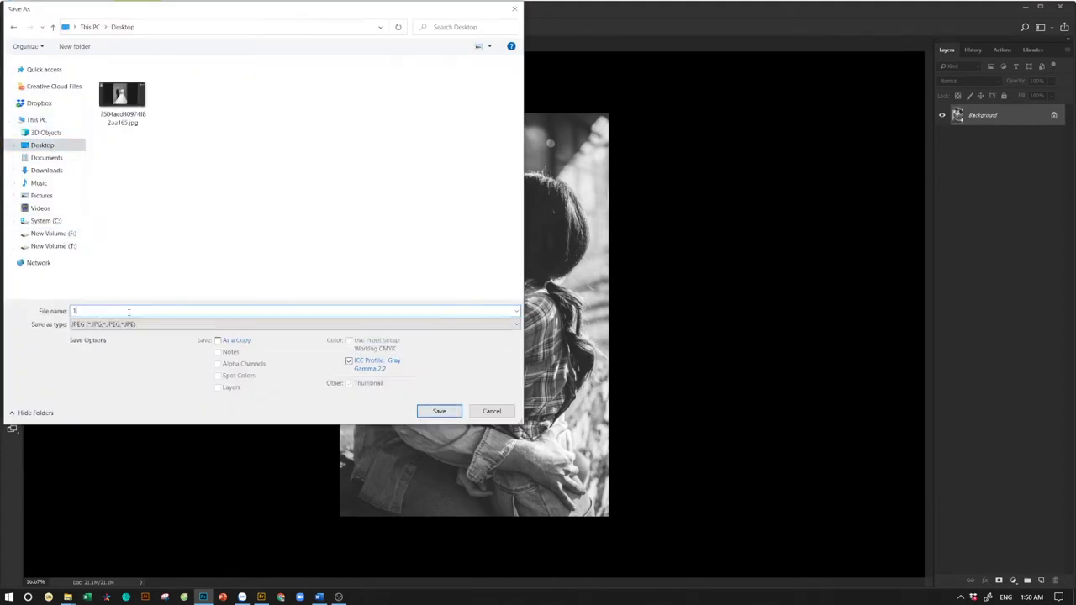
pyautogui.press('Return')
pyautogui.press('Return')
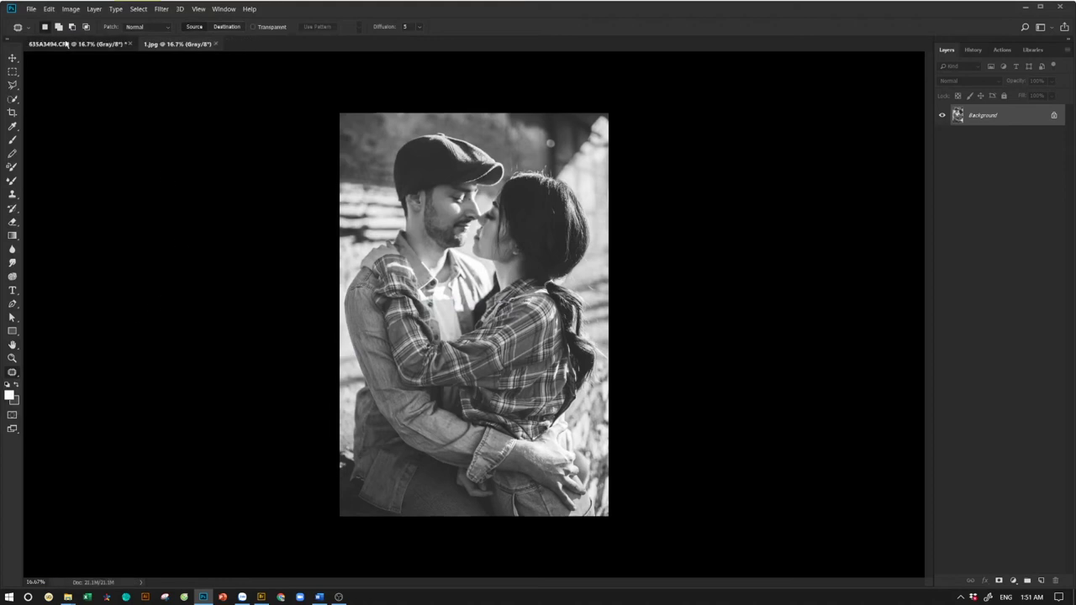
# Convert the 635A3494.CR2 document from grayscale to RGB Color mode and check the active mode
pyautogui.click(71, 42)
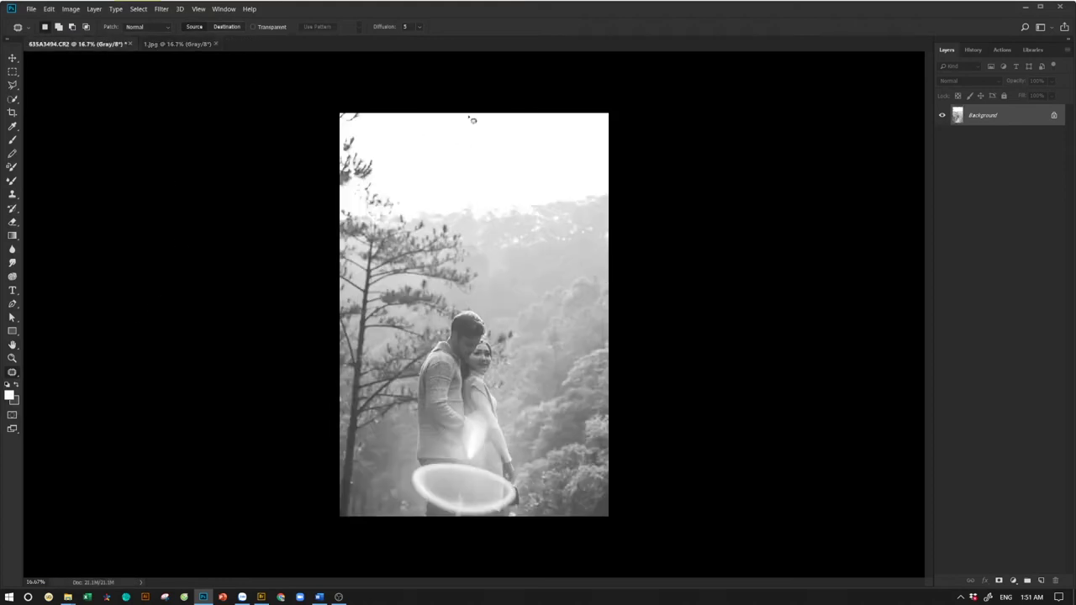
pyautogui.click(163, 11)
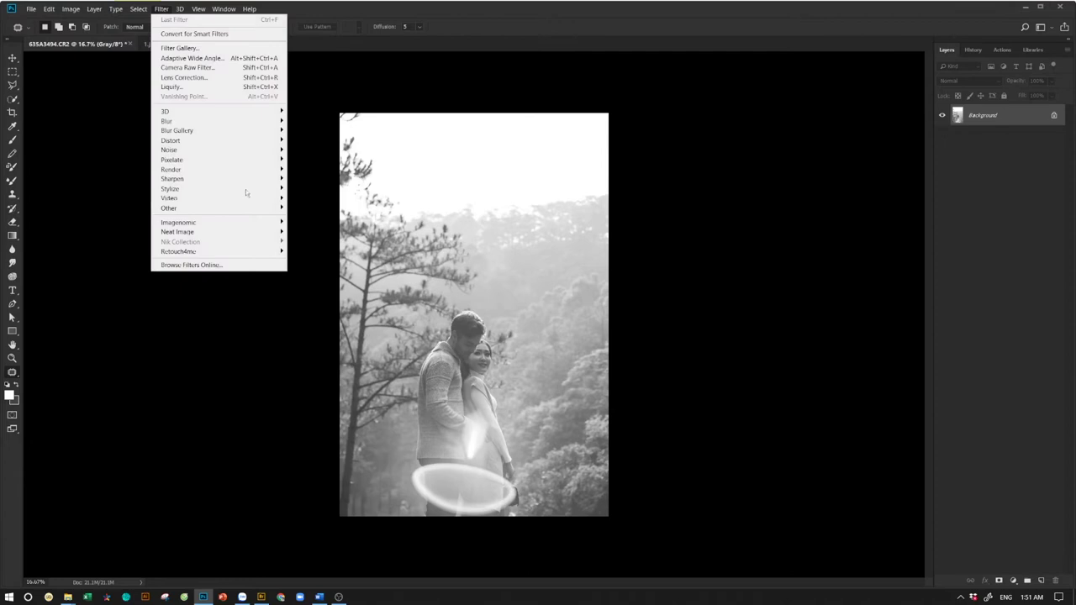
pyautogui.click(504, 181)
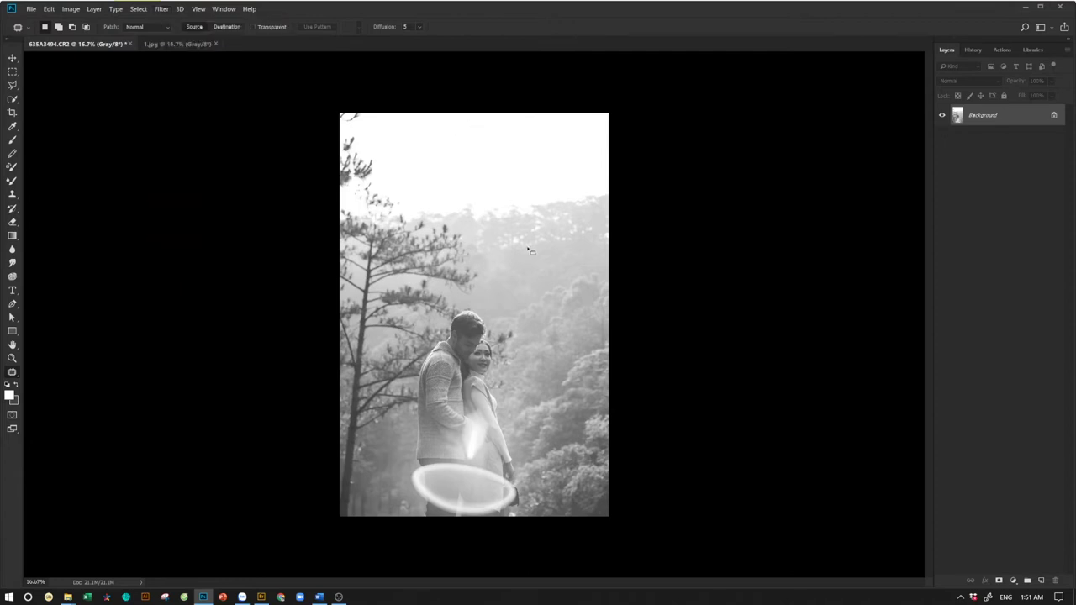
pyautogui.hotkey('alt', 'i')
pyautogui.press('m')
pyautogui.press('r')
pyautogui.click(72, 9)
pyautogui.moveTo(76, 19)
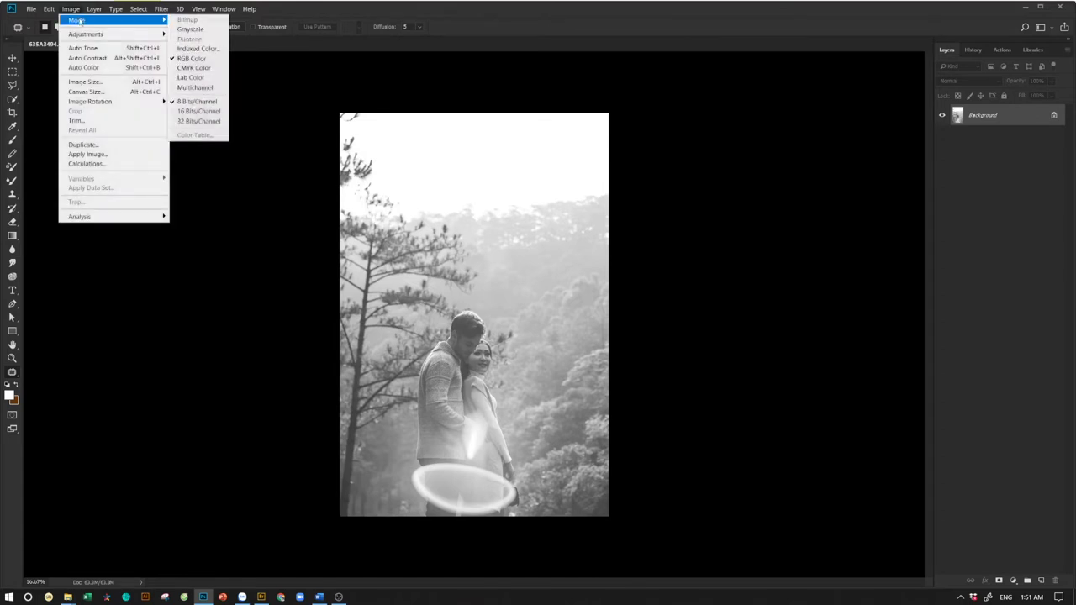
pyautogui.click(661, 180)
# Open the 635A3494.CR2 image in the Nik Collection filter Analog Efex Pro 2
pyautogui.hotkey('alt', 't')
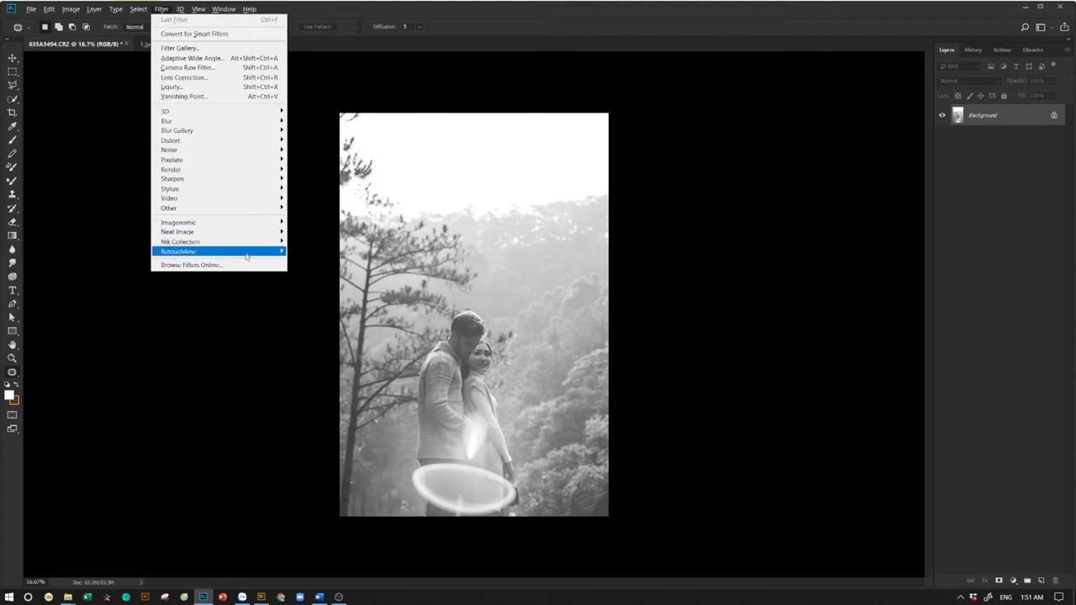
pyautogui.moveTo(260, 243)
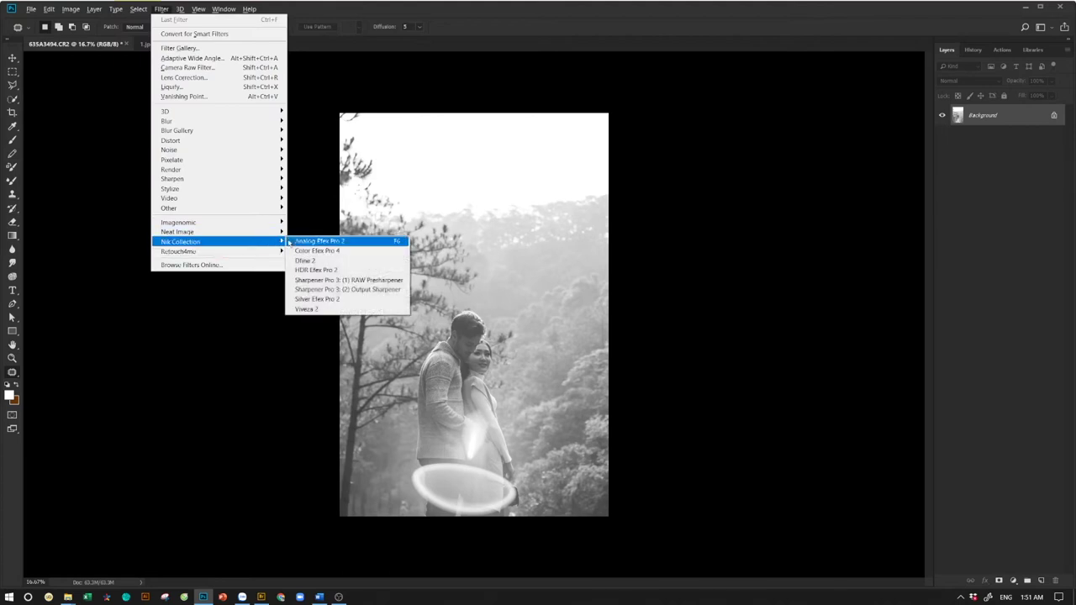
pyautogui.click(363, 243)
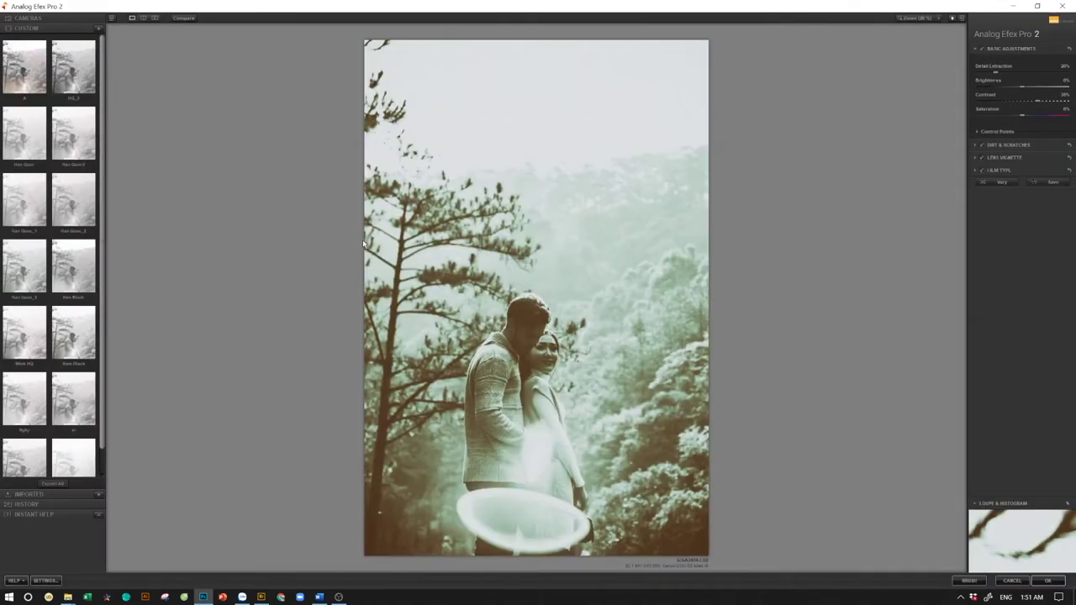
# Try the Multilens effect from the individual camera tools and replace it with the Double Exposure tool
pyautogui.click(42, 18)
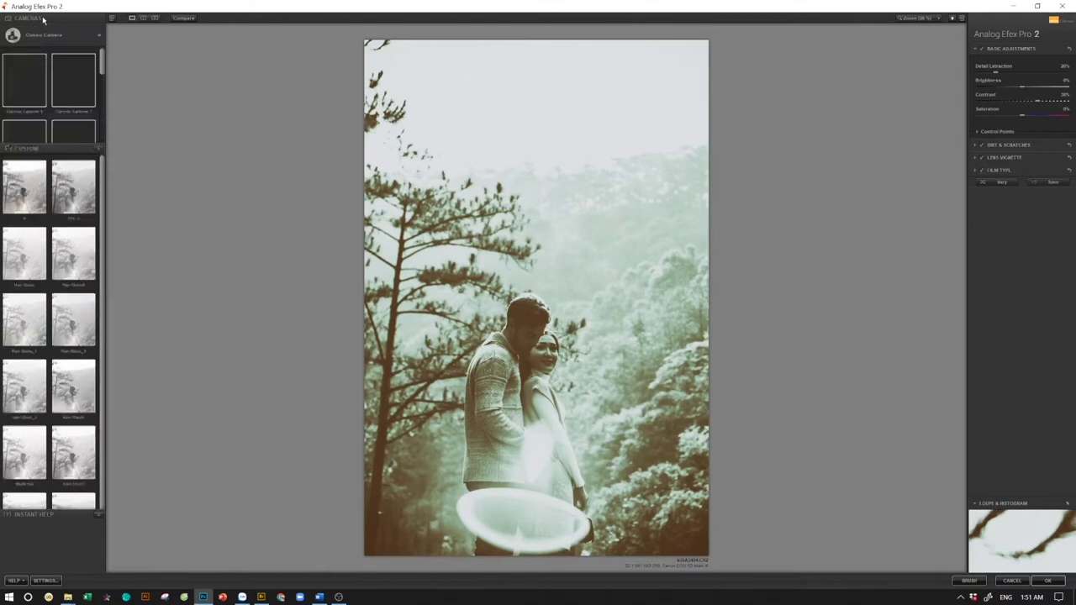
pyautogui.click(99, 37)
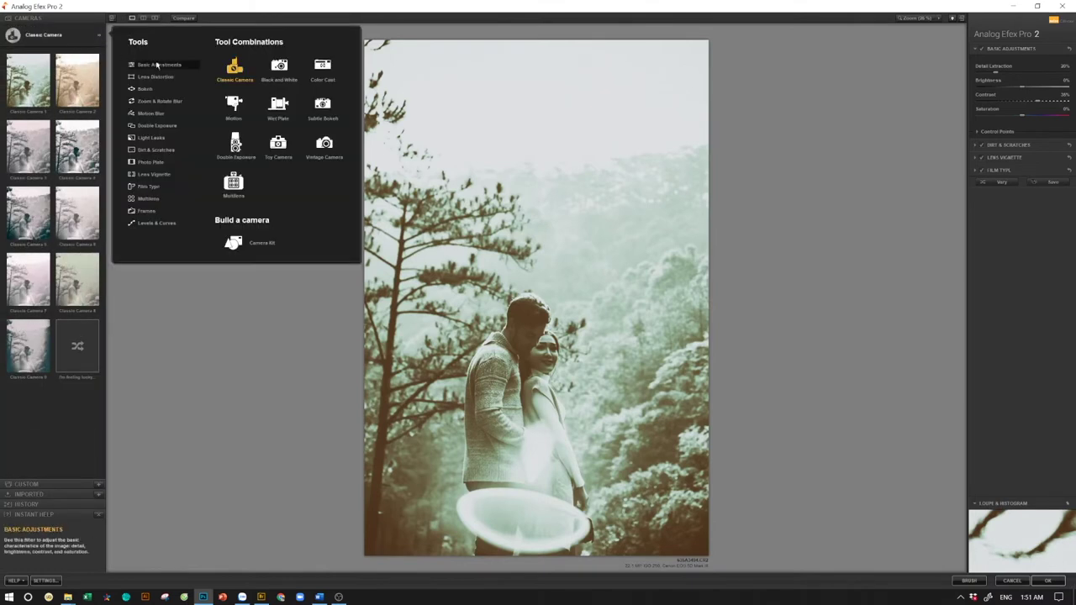
pyautogui.click(143, 200)
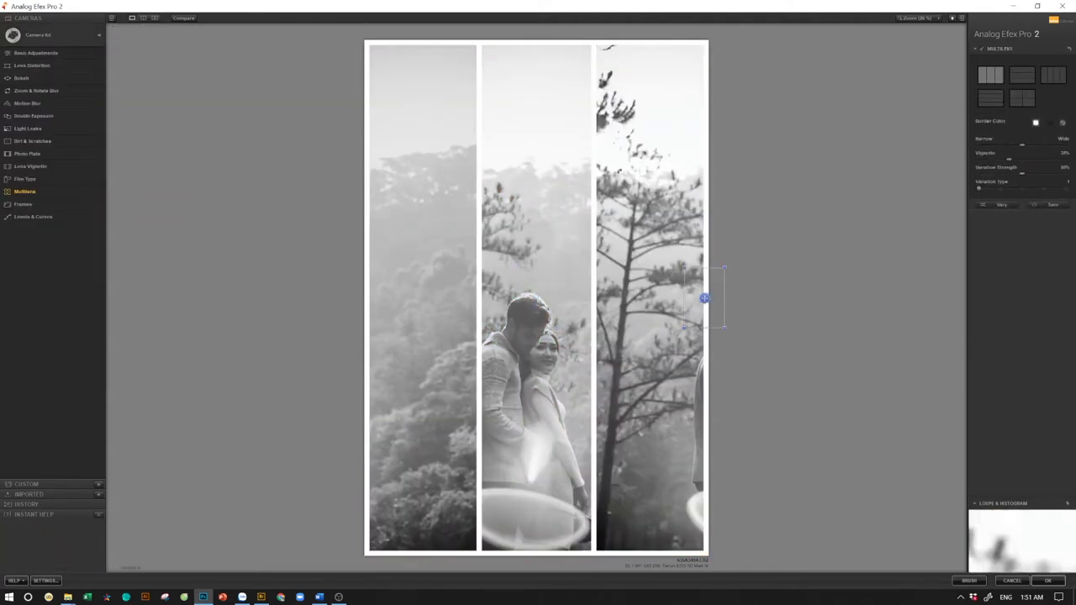
pyautogui.moveTo(683, 267)
pyautogui.mouseDown()
pyautogui.moveTo(673, 252)
pyautogui.moveTo(678, 276)
pyautogui.mouseUp()
pyautogui.moveTo(675, 232); pyautogui.dragTo(663, 240)
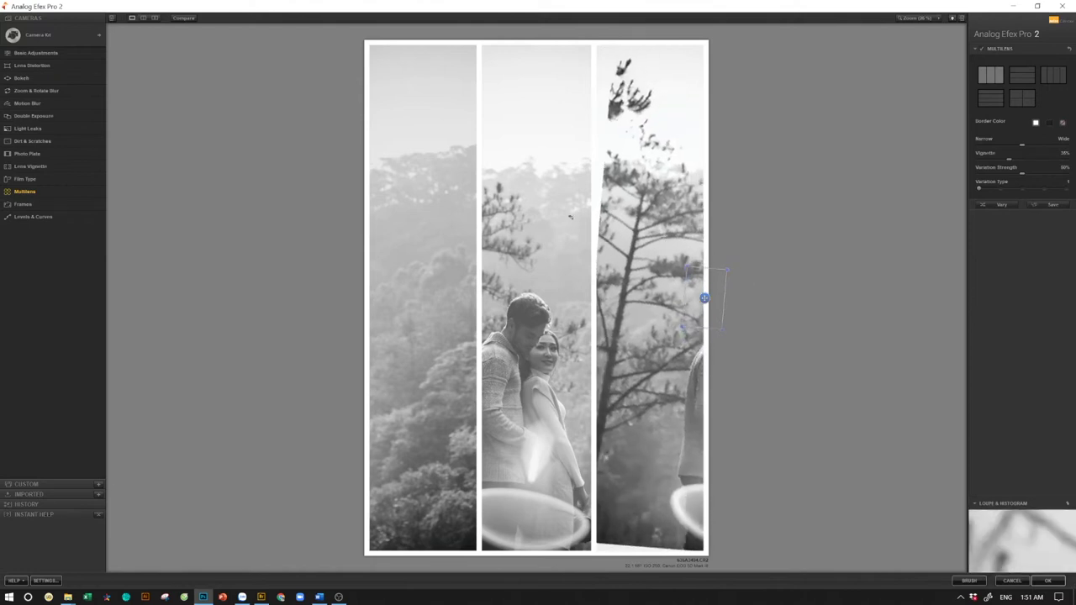
pyautogui.click(31, 116)
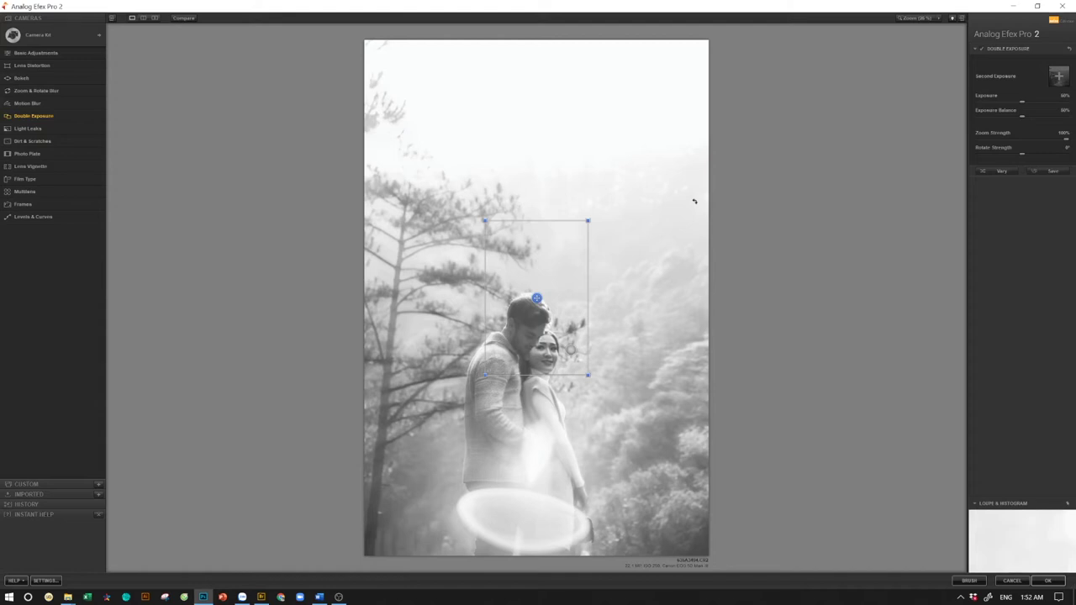
# Load 1.jpg from the Desktop as the second exposure of the Double Exposure effect
pyautogui.click(1059, 77)
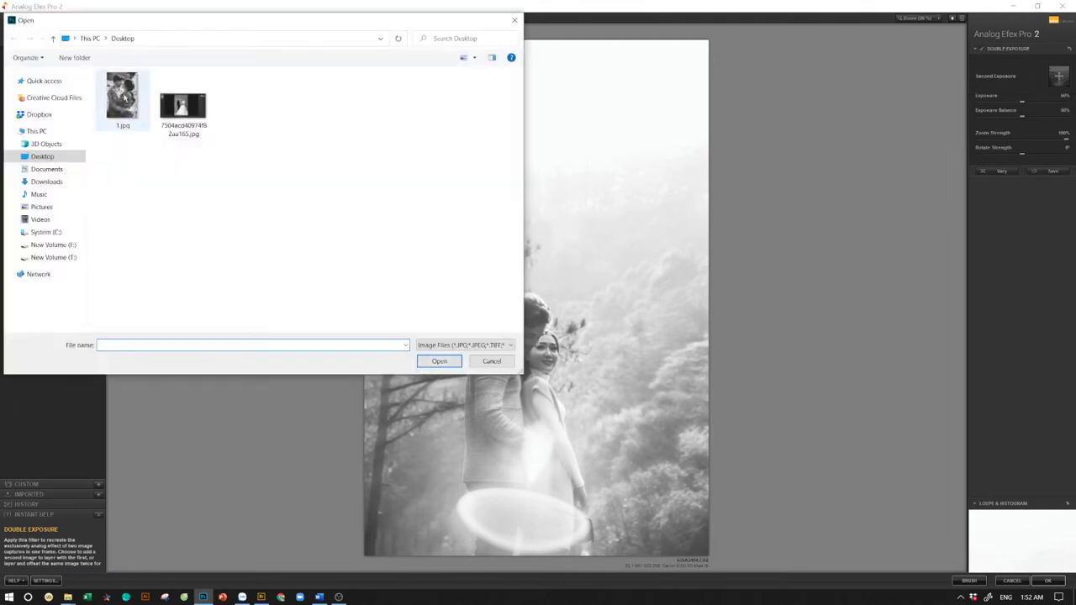
pyautogui.click(124, 97)
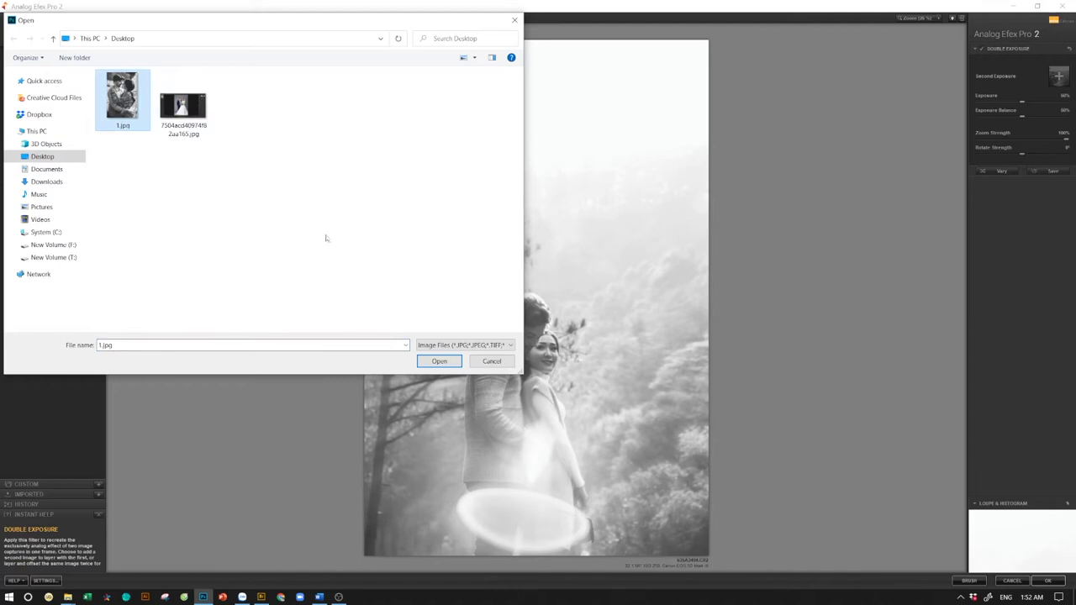
pyautogui.click(439, 361)
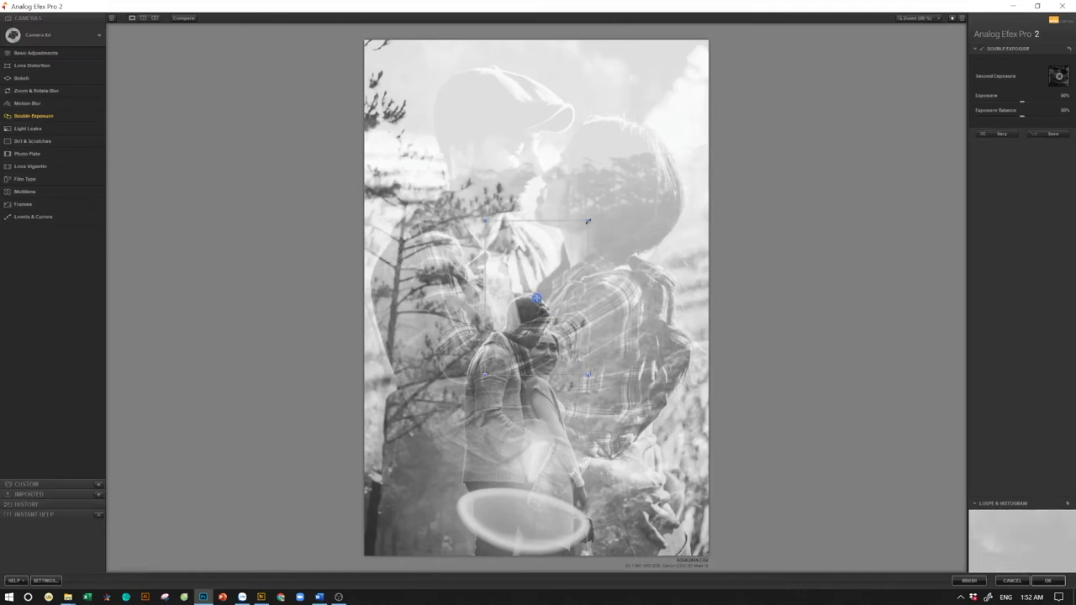
# Enlarge the second exposure and move it down so the kissing faces sit above the standing couple
pyautogui.moveTo(586, 221)
pyautogui.mouseDown()
pyautogui.moveTo(619, 187)
pyautogui.moveTo(576, 204)
pyautogui.mouseUp()
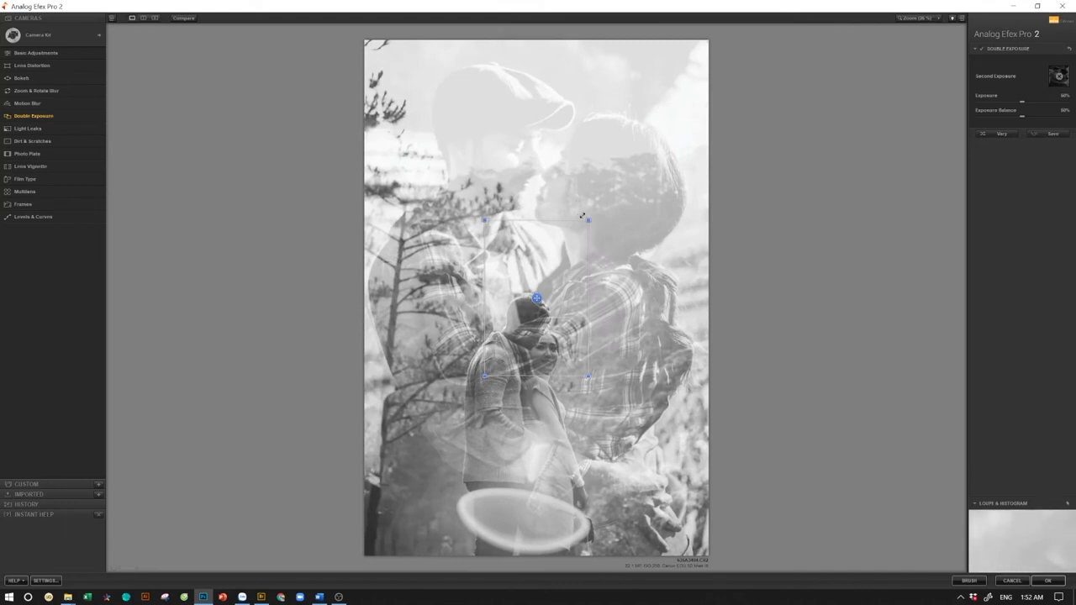
pyautogui.moveTo(583, 221); pyautogui.dragTo(610, 188)
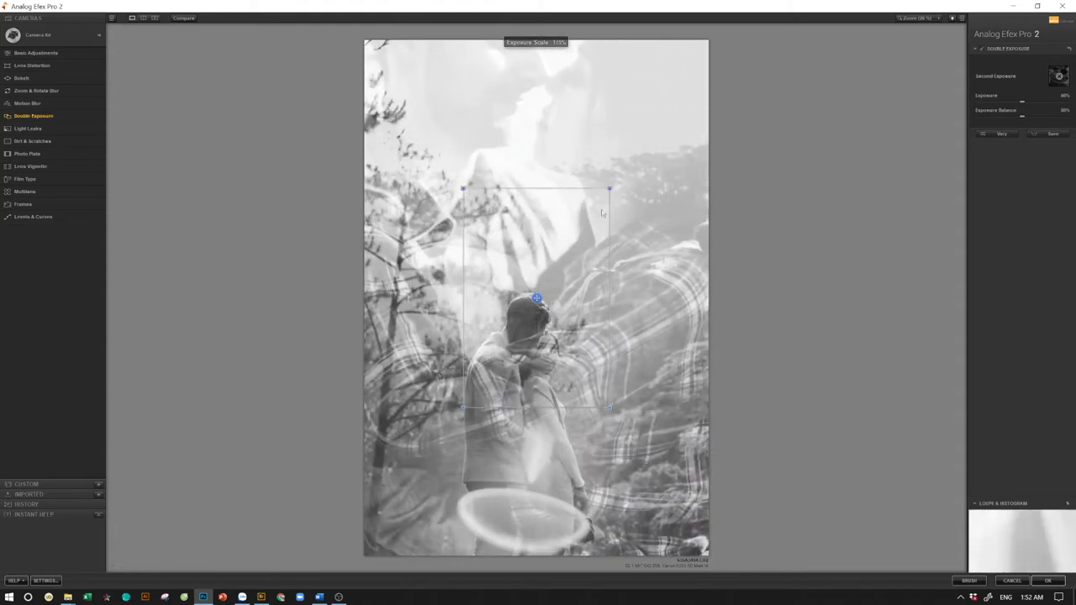
pyautogui.moveTo(535, 299); pyautogui.dragTo(558, 378)
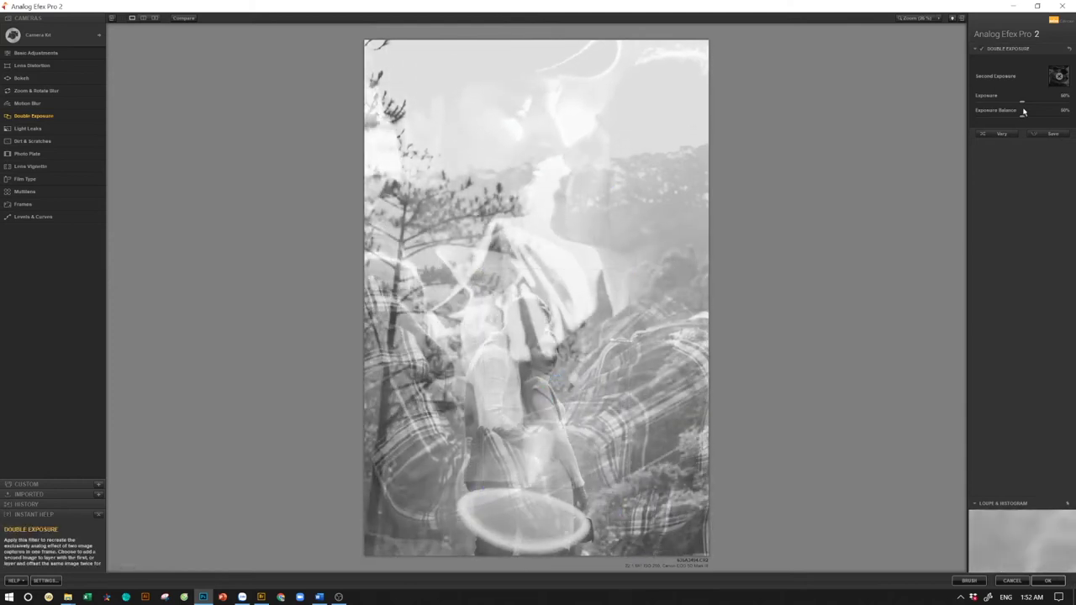
# Raise the Exposure Balance slightly, then enlarge the second exposure a little more and shift it further down
pyautogui.moveTo(1021, 115)
pyautogui.mouseDown()
pyautogui.moveTo(1050, 118)
pyautogui.moveTo(1007, 117)
pyautogui.moveTo(1026, 114)
pyautogui.mouseUp()
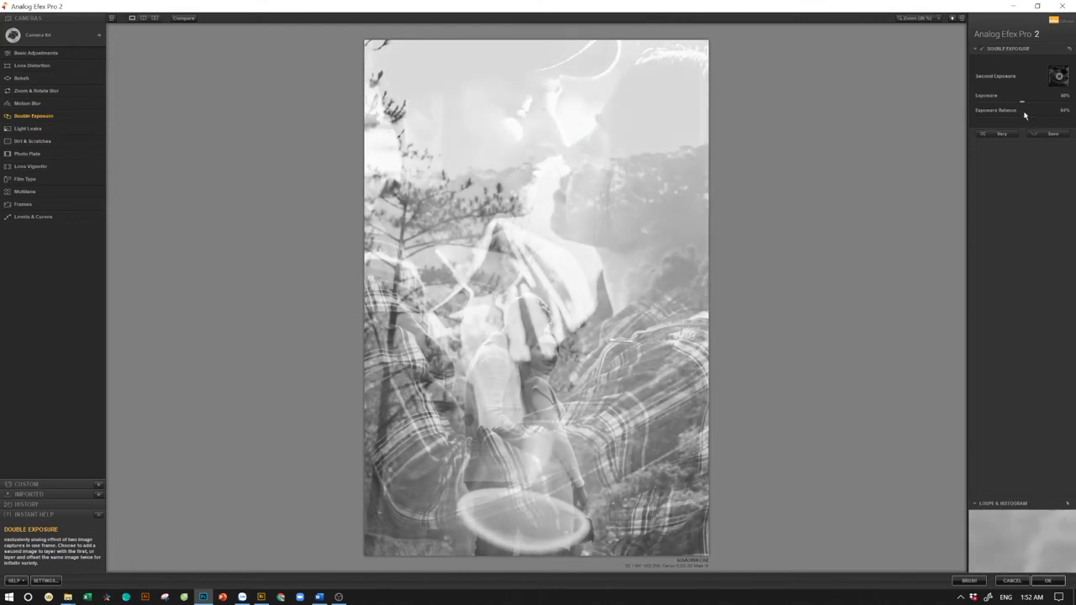
pyautogui.moveTo(558, 372)
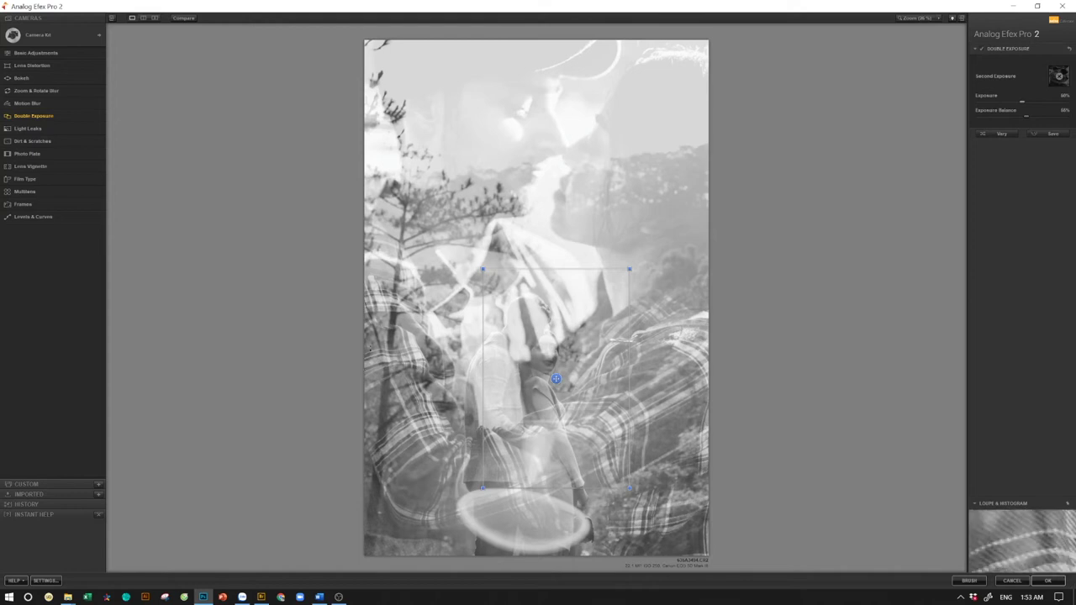
pyautogui.moveTo(629, 269)
pyautogui.mouseDown()
pyautogui.moveTo(644, 259)
pyautogui.moveTo(636, 268)
pyautogui.mouseUp()
pyautogui.moveTo(552, 380); pyautogui.dragTo(559, 420)
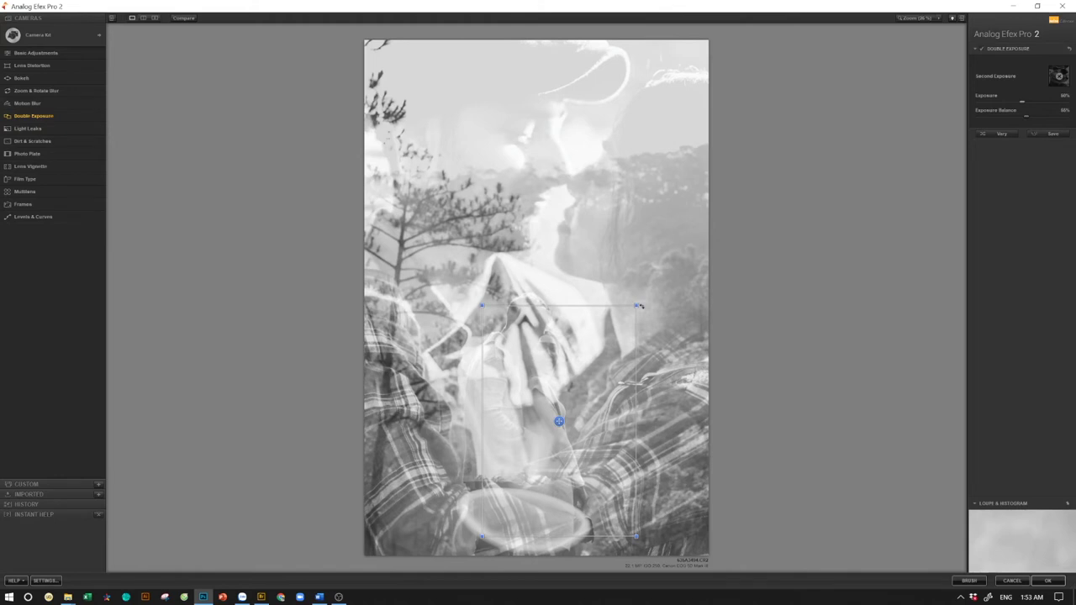
# Compare the image with and without the effect, lower the Exposure, fine-tune the Exposure Balance and apply the filter
pyautogui.click(981, 48)
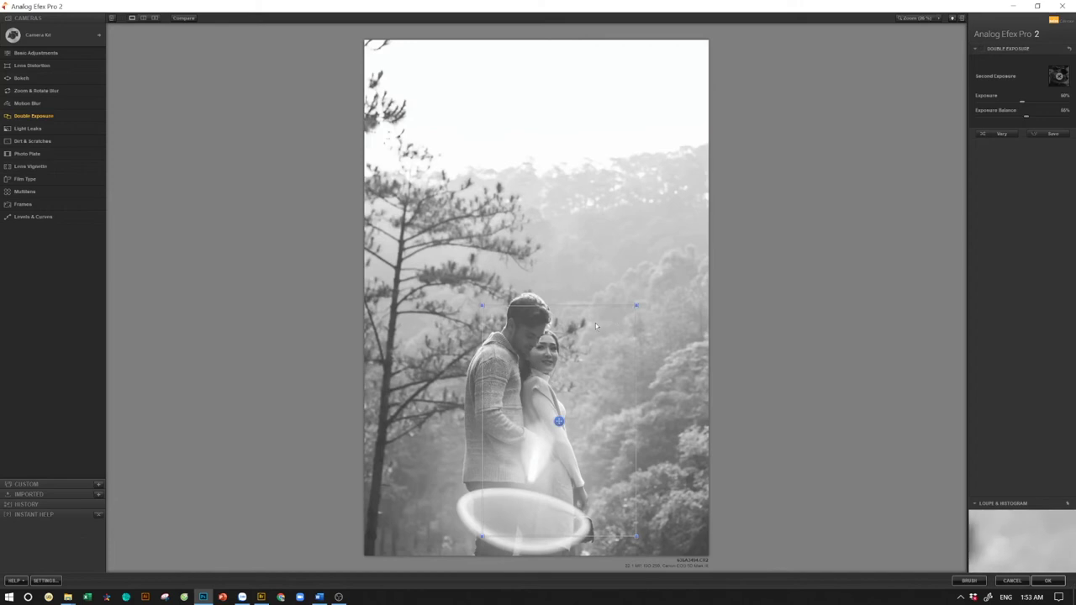
pyautogui.click(983, 50)
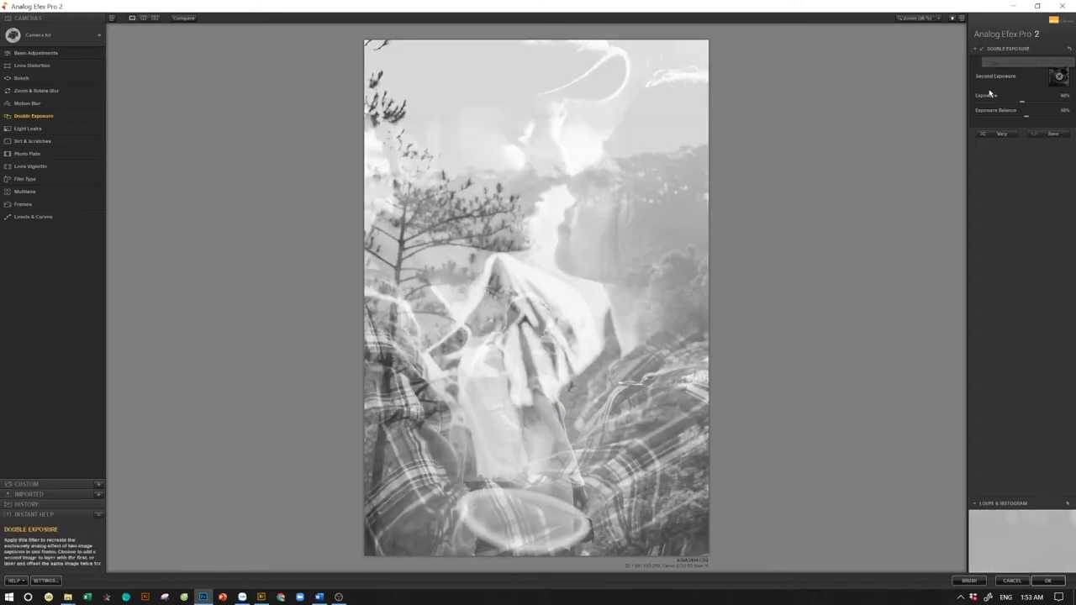
pyautogui.moveTo(1022, 103)
pyautogui.mouseDown()
pyautogui.moveTo(991, 103)
pyautogui.moveTo(1004, 100)
pyautogui.mouseUp()
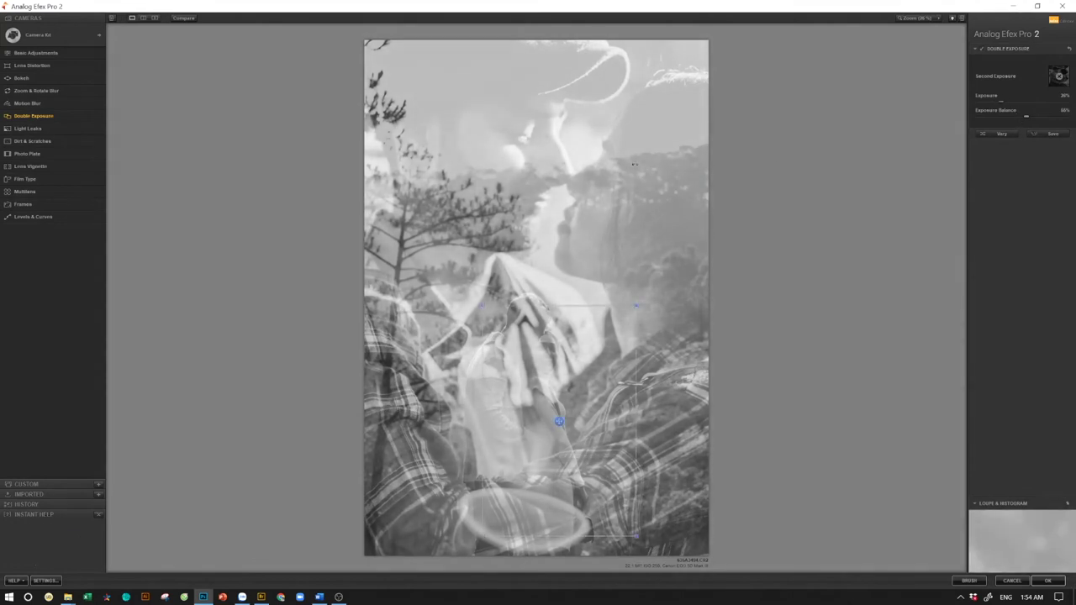
pyautogui.moveTo(1026, 120)
pyautogui.mouseDown()
pyautogui.moveTo(1039, 120)
pyautogui.moveTo(1025, 116)
pyautogui.mouseUp()
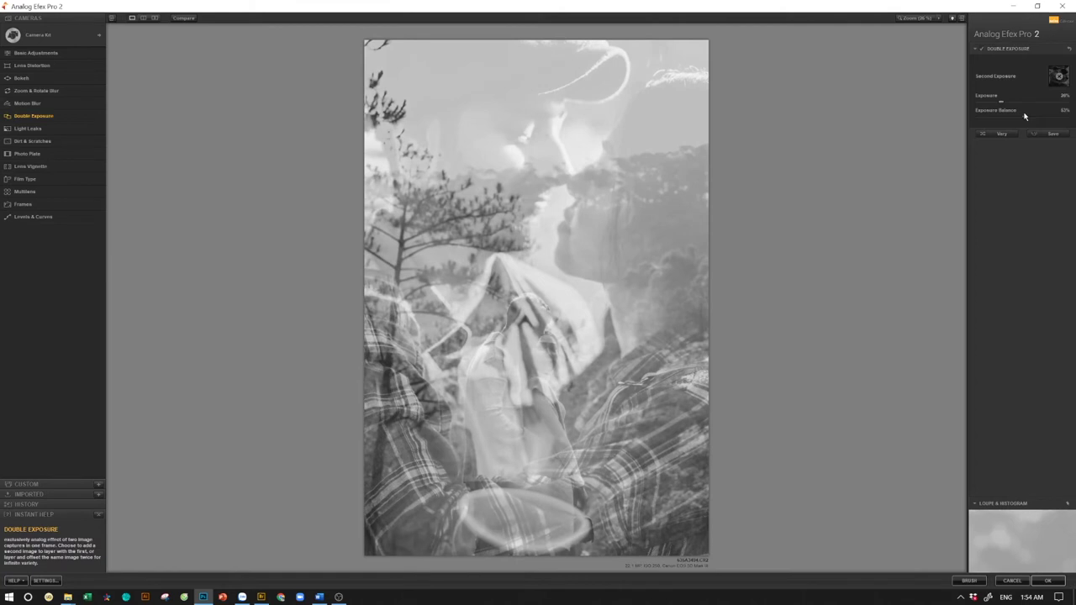
pyautogui.moveTo(1023, 118); pyautogui.dragTo(1027, 120)
pyautogui.click(1048, 581)
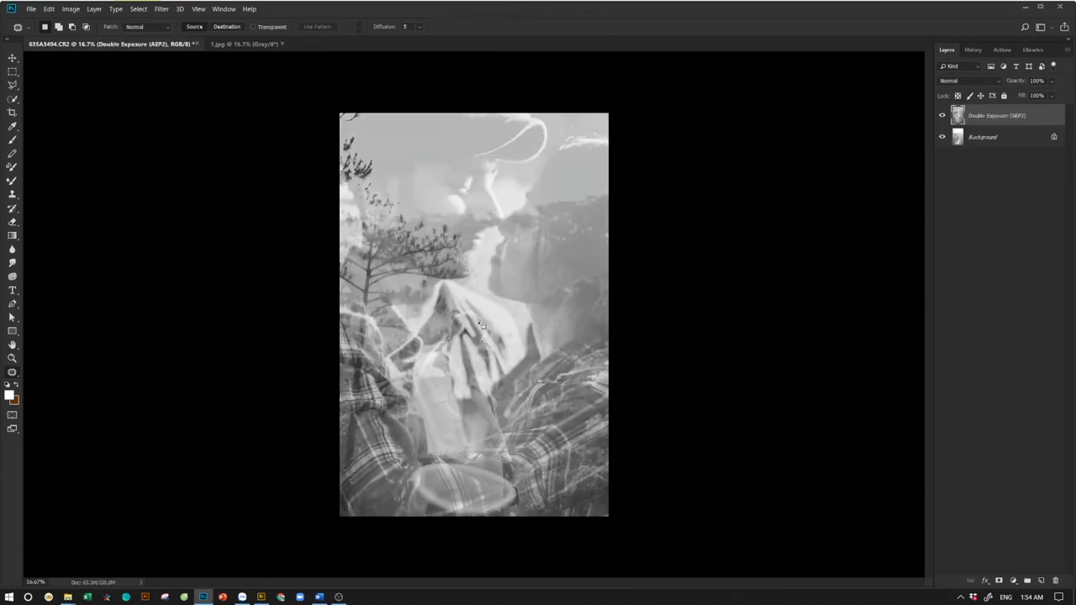
# Add a reveal-all layer mask to the Double Exposure (AEP2) layer
pyautogui.hotkey('alt', 'l')
pyautogui.press('m')
pyautogui.press('r')
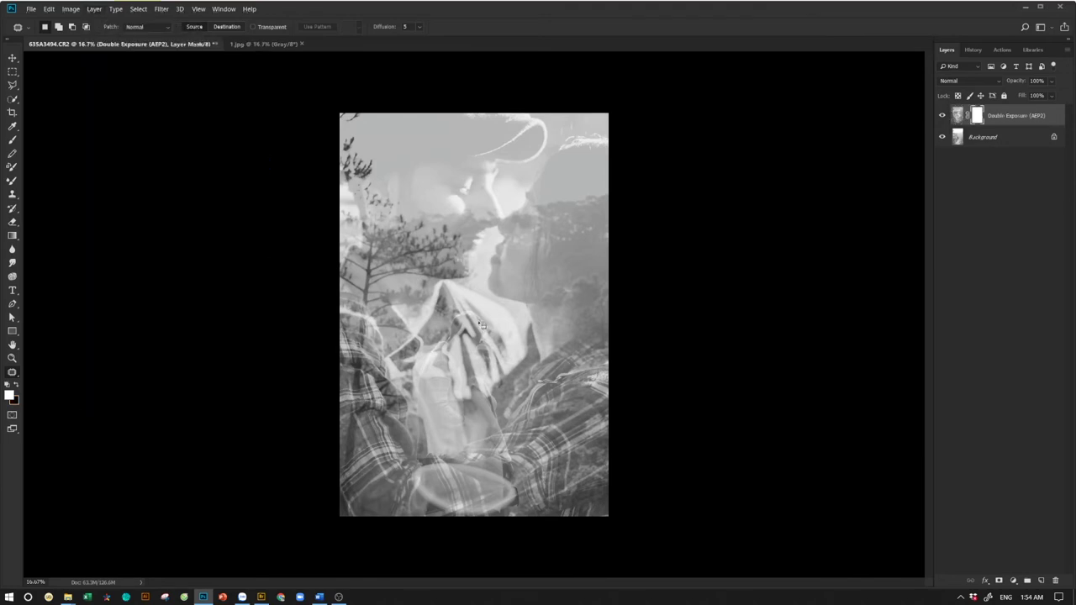
# Paint black on the mask with a large soft brush at 20% opacity over the standing couple to reveal them clearly
pyautogui.press('b')
pyautogui.press(']')
pyautogui.press(']')
pyautogui.press(']')
pyautogui.press(']')
pyautogui.press(']')
pyautogui.press(']')
pyautogui.press(']')
pyautogui.press(']')
pyautogui.press(']')
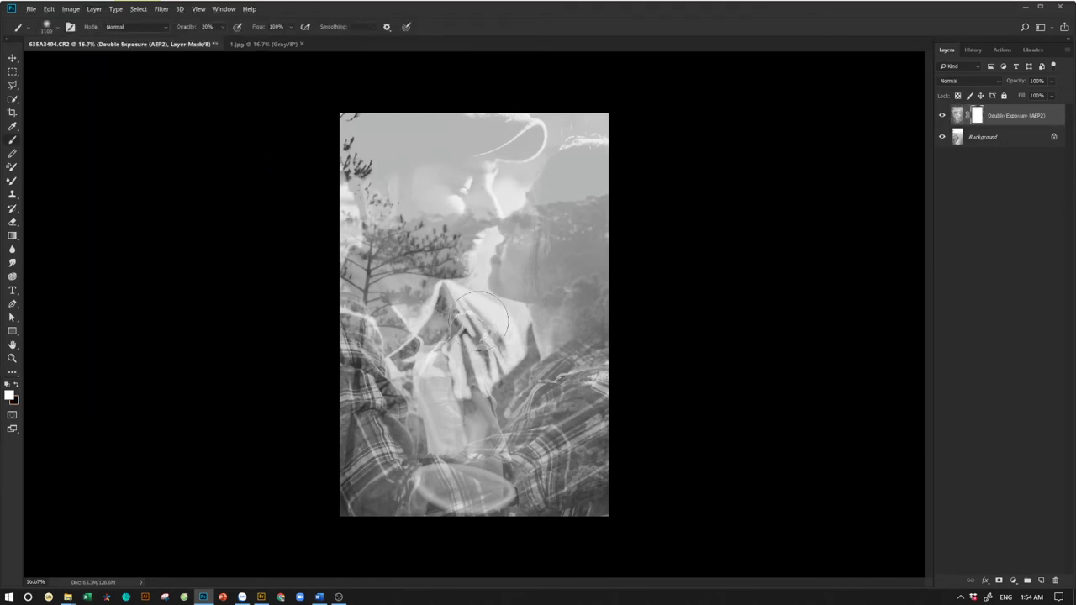
pyautogui.press('x')
pyautogui.press(']')
pyautogui.press(']')
pyautogui.press(']')
pyautogui.press(']')
pyautogui.press(']')
pyautogui.press(']')
pyautogui.press(']')
pyautogui.press('[')
pyautogui.click(465, 357)
pyautogui.click(457, 384)
pyautogui.click(462, 340)
pyautogui.click(446, 364)
pyautogui.click(461, 356)
pyautogui.click(466, 360)
# Paint black on the mask across the lower landscape around the couple to fade the plaid shirt overlay
pyautogui.press(']')
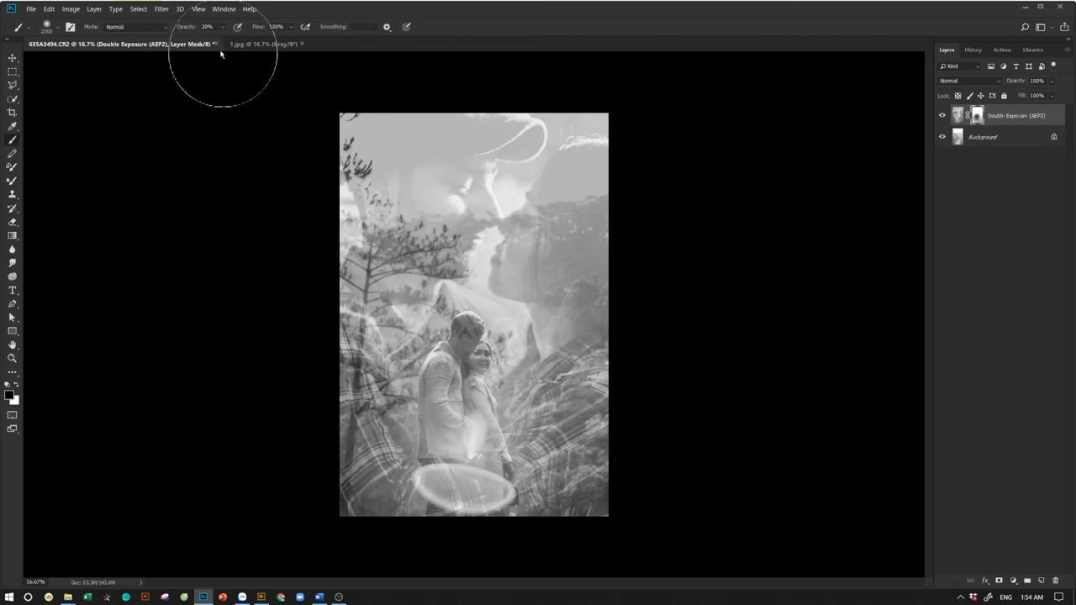
pyautogui.press(']')
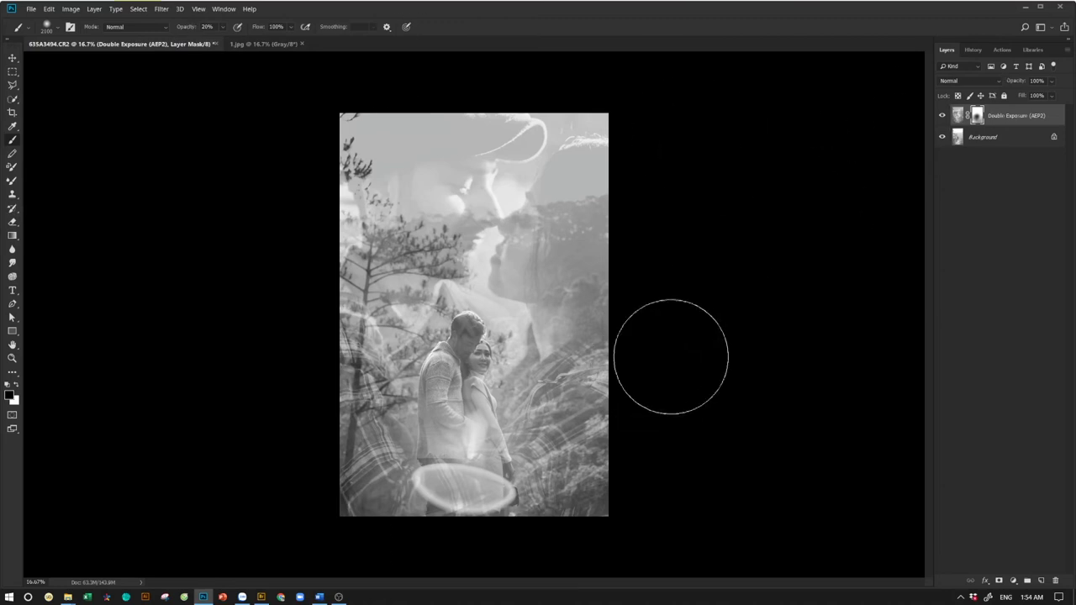
pyautogui.moveTo(381, 478)
pyautogui.mouseDown()
pyautogui.moveTo(299, 487)
pyautogui.moveTo(659, 489)
pyautogui.moveTo(538, 436)
pyautogui.mouseUp()
pyautogui.press('[')
pyautogui.press('[')
pyautogui.press('[')
pyautogui.press('[')
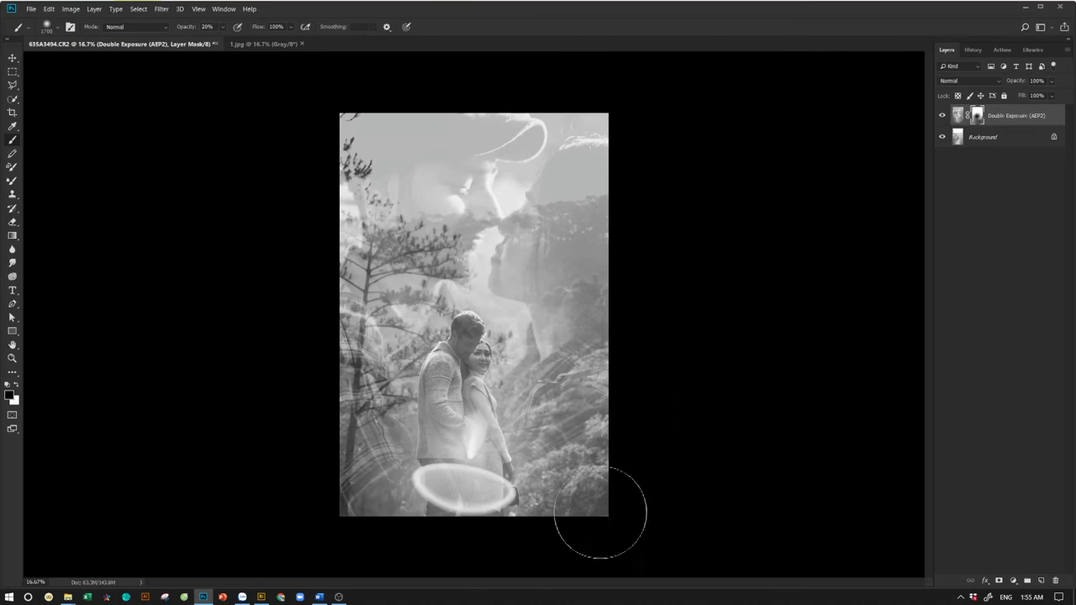
pyautogui.press('[')
pyautogui.press('[')
pyautogui.press('[')
pyautogui.press('[')
pyautogui.press('[')
pyautogui.press('[')
pyautogui.press('[')
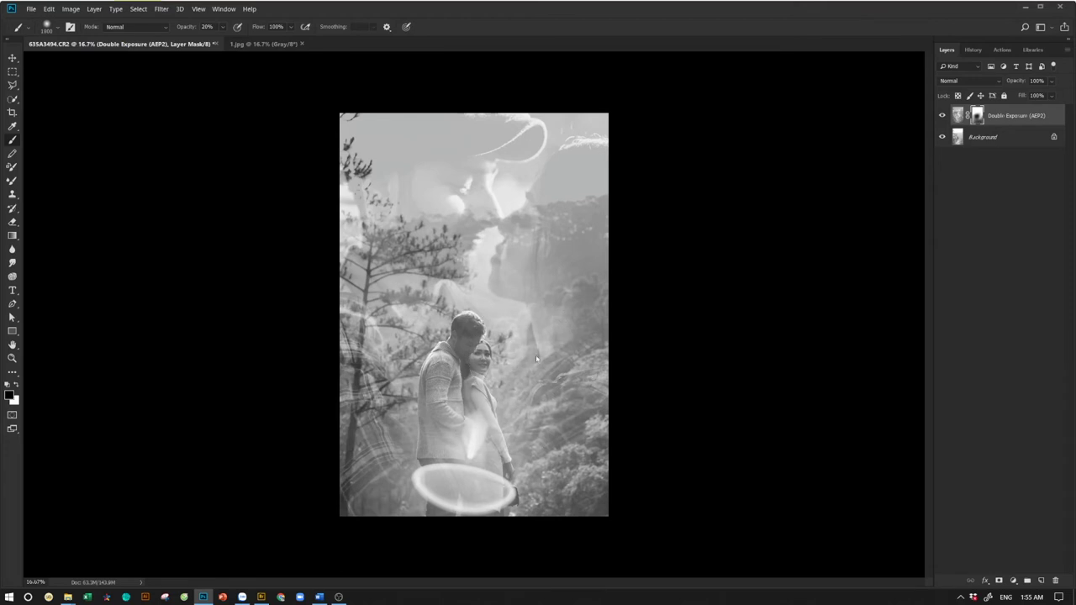
# Paint white on the mask around the standing couple's heads, then restore black as the foreground colour
pyautogui.press('x')
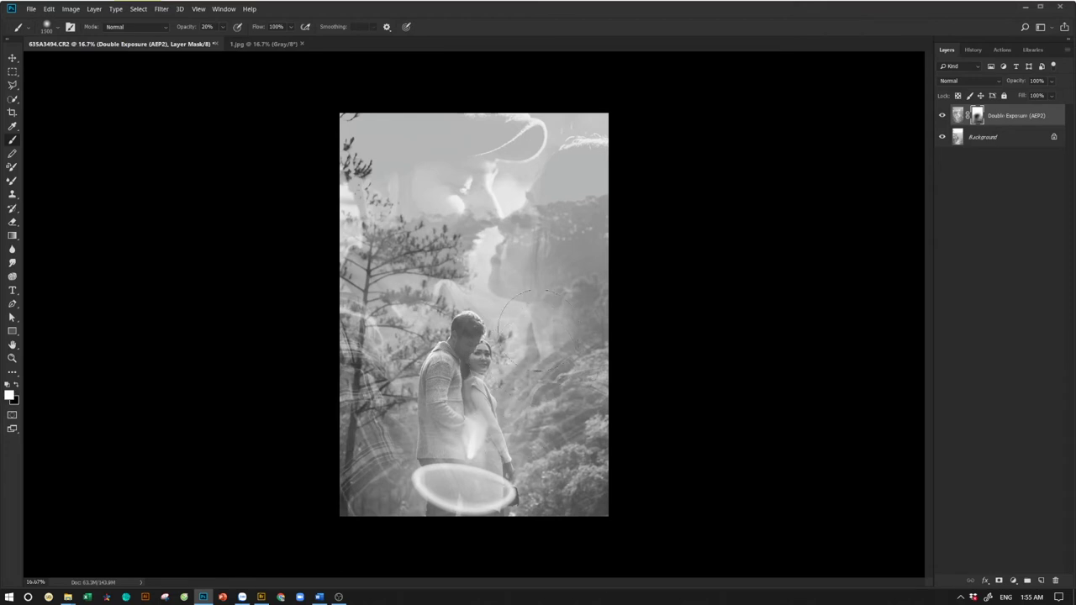
pyautogui.press('x')
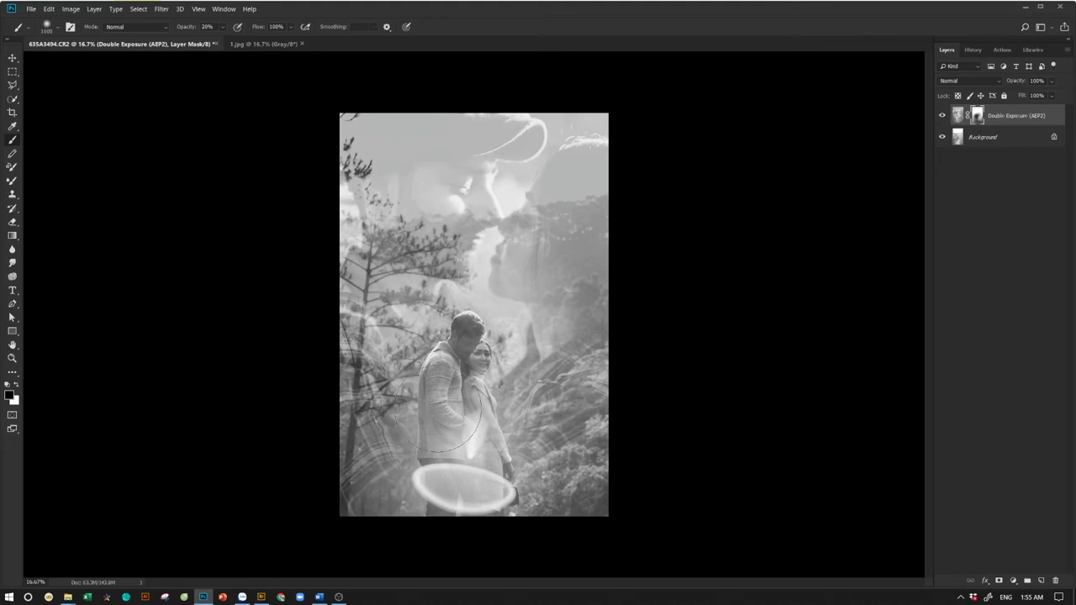
pyautogui.press('x')
pyautogui.moveTo(466, 328); pyautogui.dragTo(465, 359)
pyautogui.press('x')
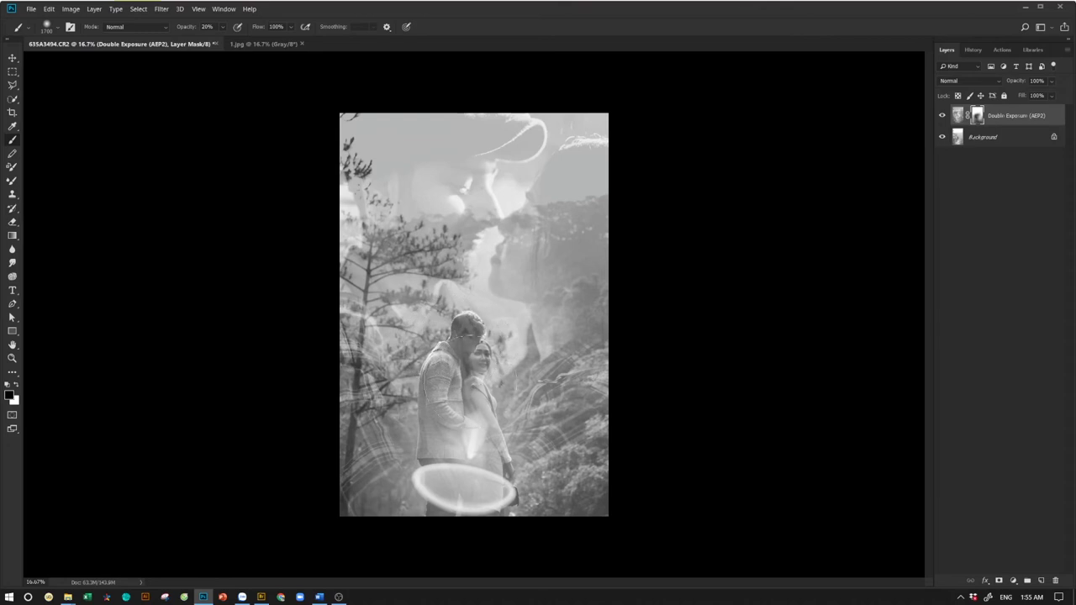
pyautogui.hotkey('ctrl', '-')
pyautogui.hotkey('ctrl', '+')
# Switch to Bridge, preview the 19.psd design full screen and return to the double exposure in Photoshop
pyautogui.click(261, 597)
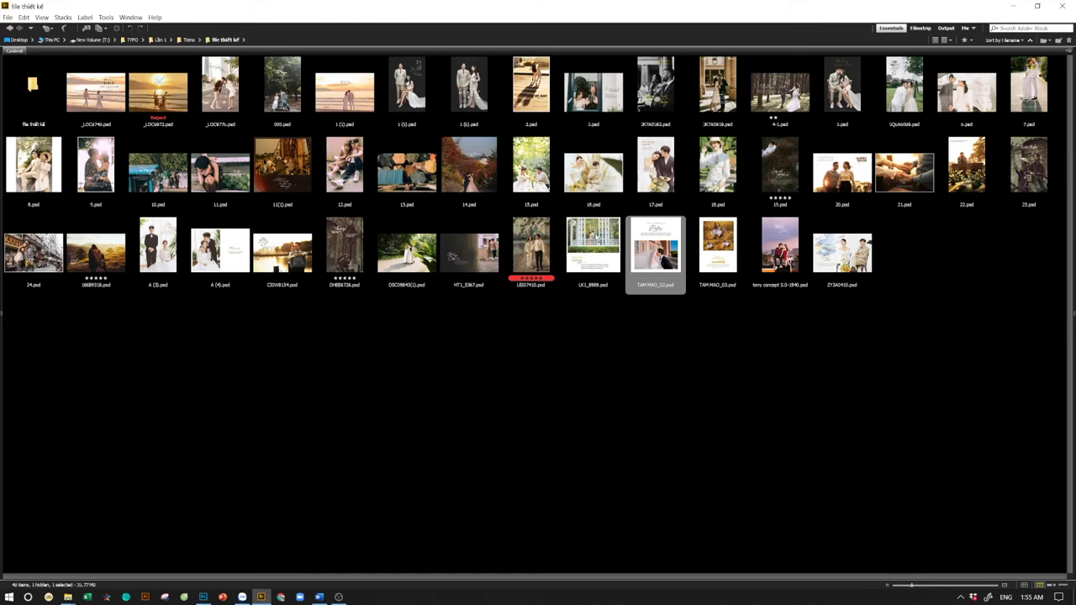
pyautogui.click(781, 178)
pyautogui.press('space')
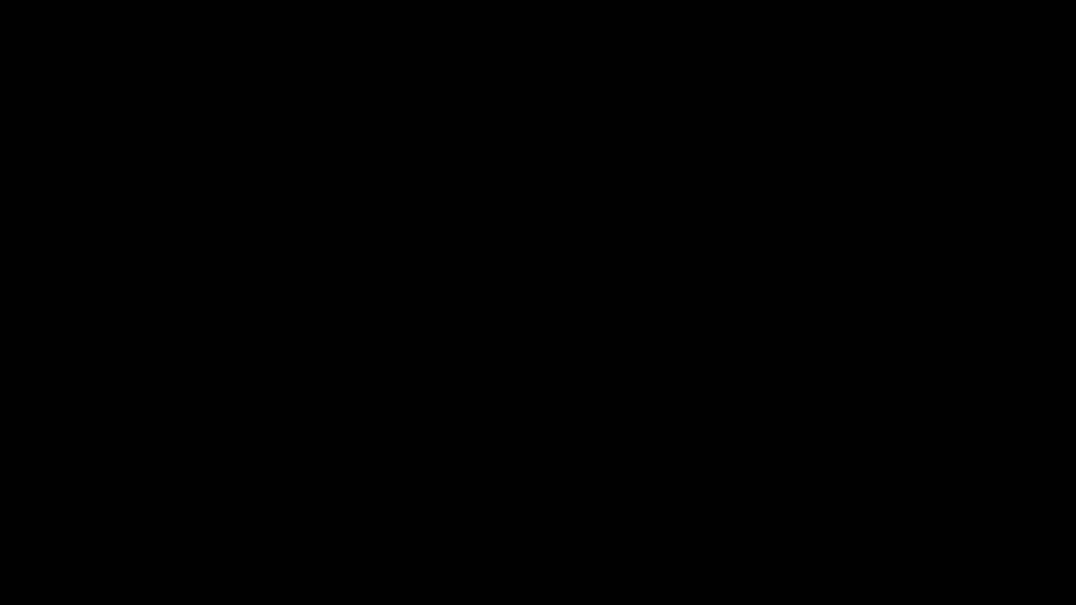
pyautogui.press('space')
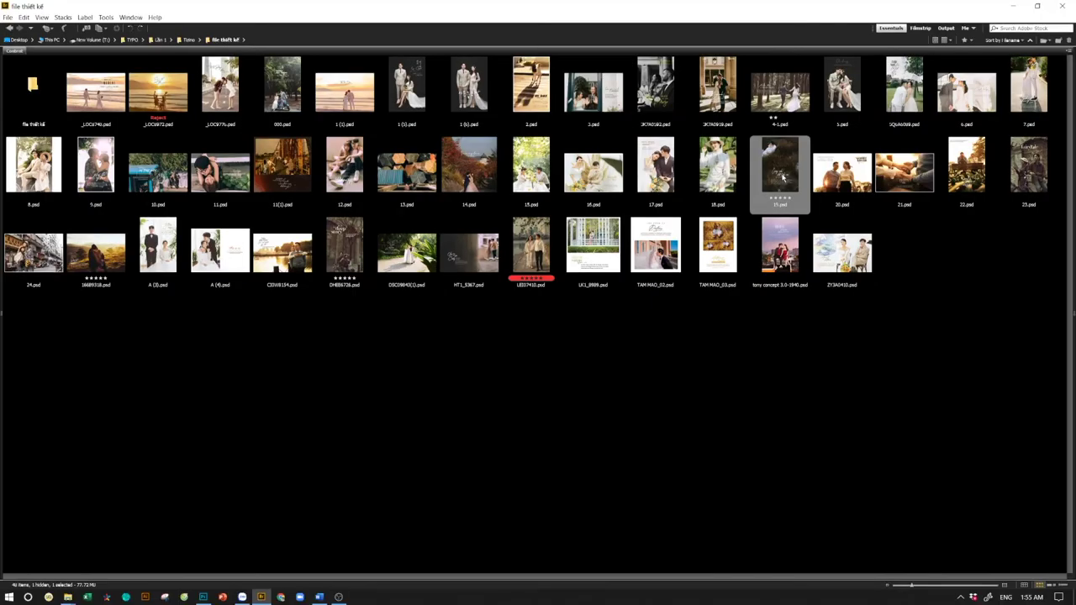
pyautogui.hotkey('alt', 'Tab')
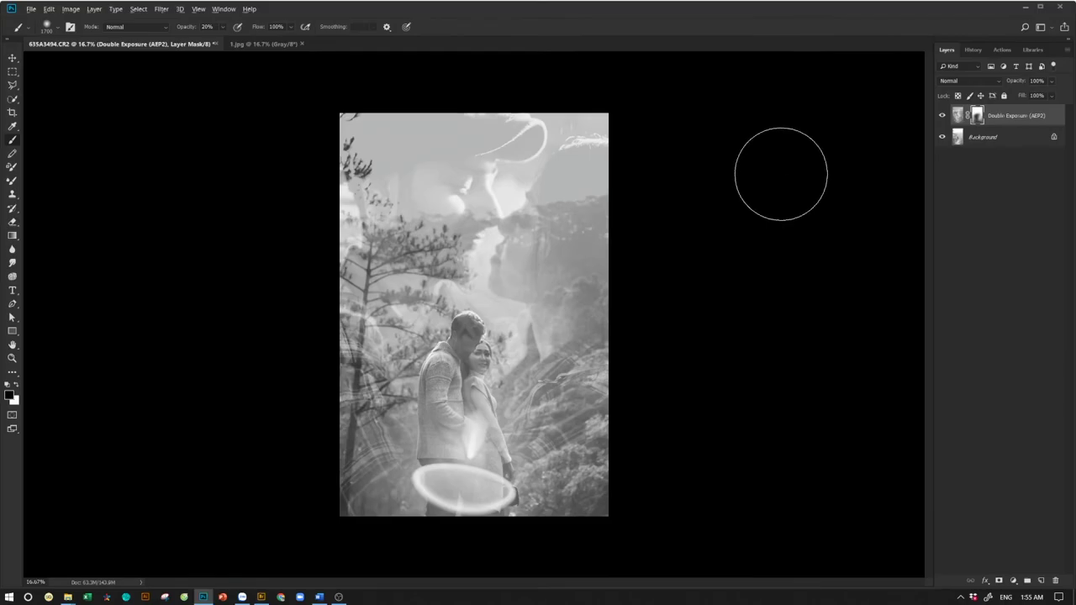
# Outline possible text areas with rectangular selections at the lower part and the upper edge of the photo
pyautogui.press('m')
pyautogui.moveTo(383, 441)
pyautogui.mouseDown()
pyautogui.moveTo(472, 460)
pyautogui.moveTo(556, 499)
pyautogui.mouseUp()
pyautogui.click(557, 498)
pyautogui.moveTo(417, 112); pyautogui.dragTo(537, 131)
# Switch to Bridge and preview several design files, including 10.psd and 166B9318.psd, for text layout ideas
pyautogui.hotkey('alt', 'Tab')
pyautogui.click(344, 248)
pyautogui.press('space')
pyautogui.press('space')
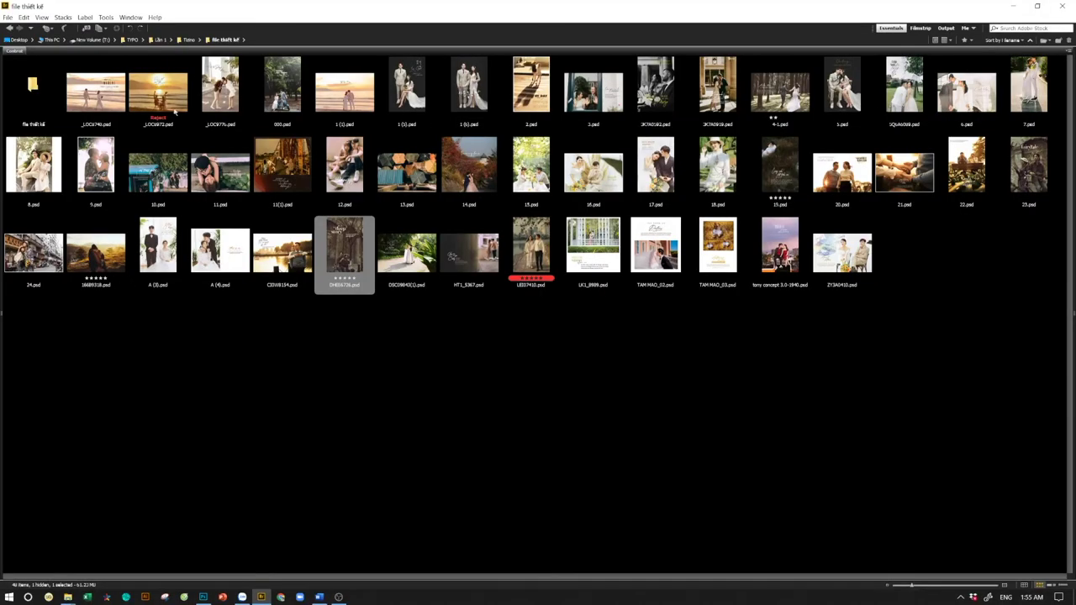
pyautogui.click(159, 172)
pyautogui.press('space')
pyautogui.press('space')
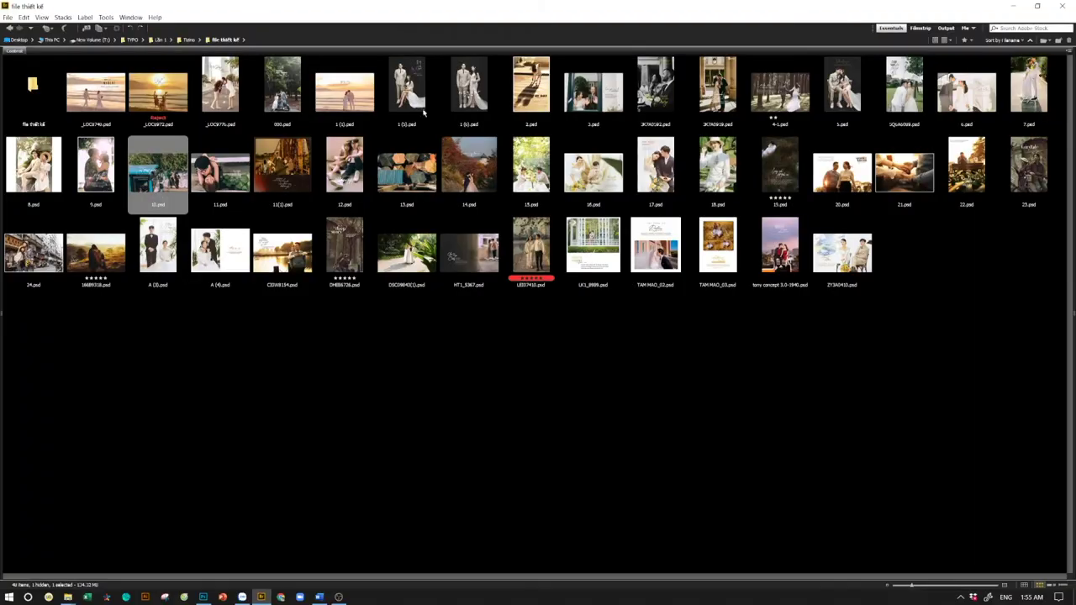
pyautogui.click(769, 261)
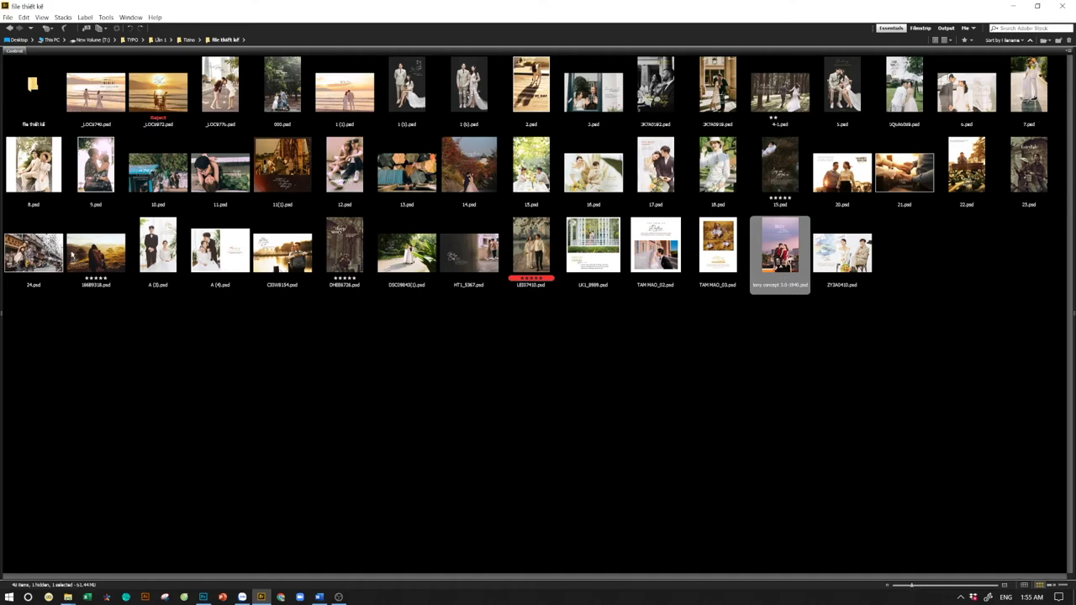
pyautogui.press('space')
pyautogui.hotkey('alt', 'Tab')
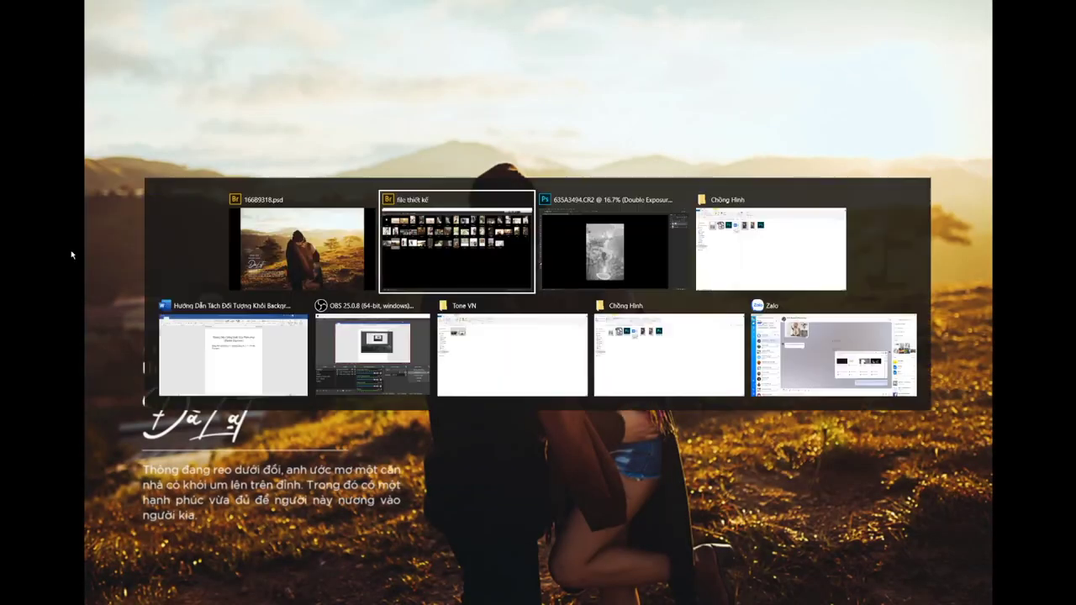
pyautogui.hotkey('alt', 'Tab')
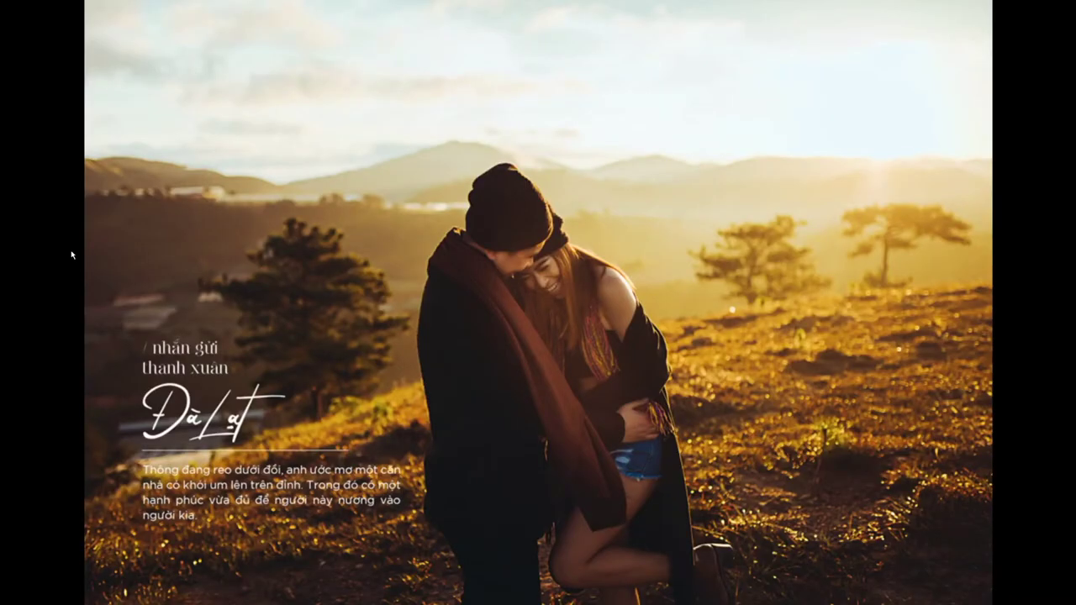
pyautogui.hotkey('alt', 'Tab')
pyautogui.hotkey('alt', 'Tab')
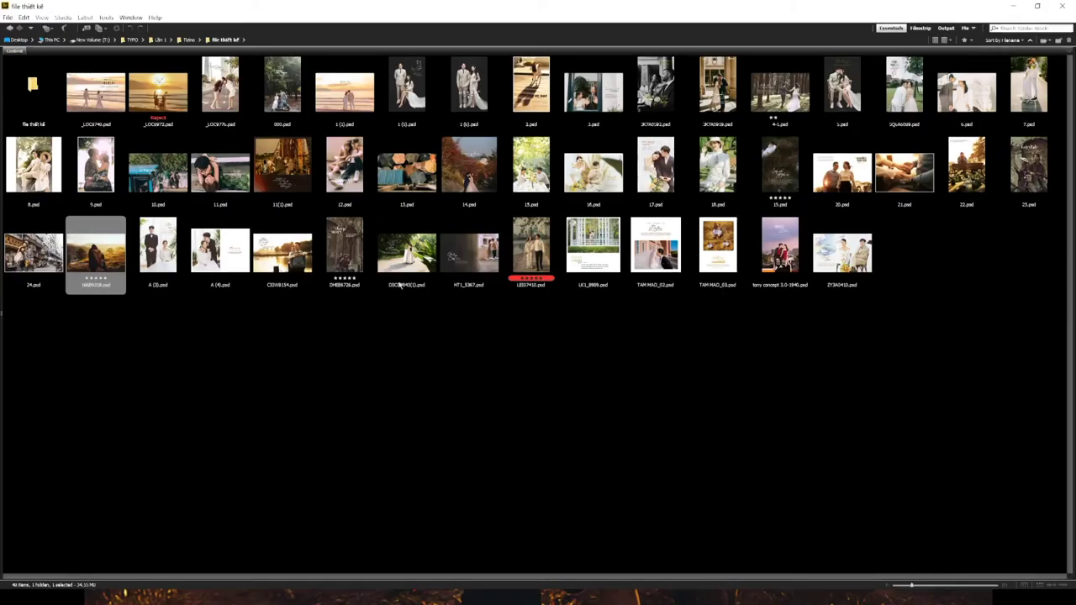
# Open TAM MAO_02.psd in Photoshop without resolving its missing fonts and copy its selected text layer and Group 1
pyautogui.moveTo(654, 246); pyautogui.dragTo(682, 9)
pyautogui.hotkey('alt', 'Tab')
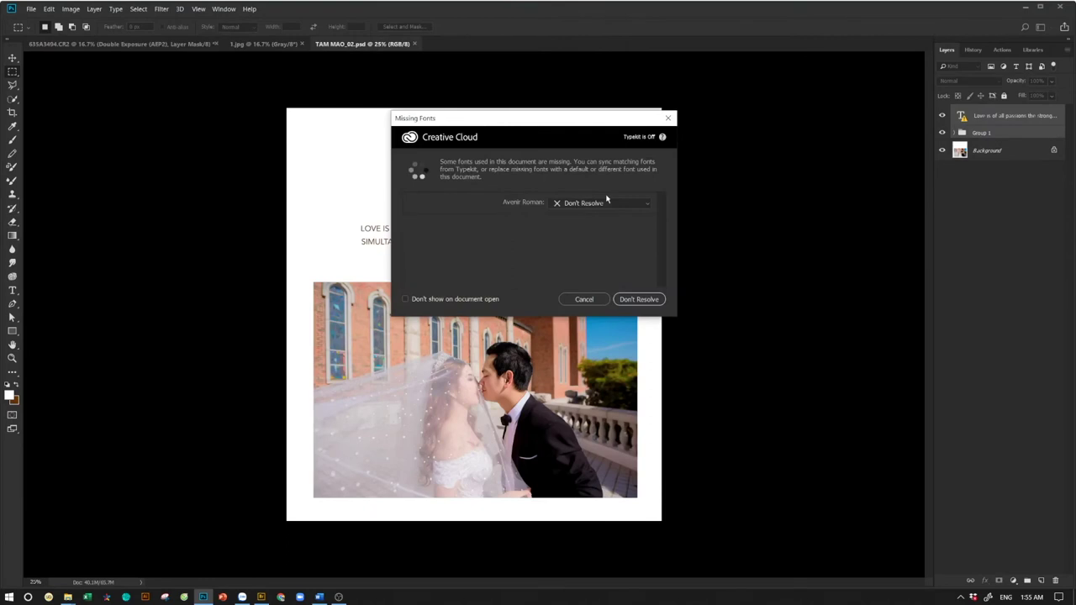
pyautogui.press('Return')
pyautogui.hotkey('ctrl', 'c')
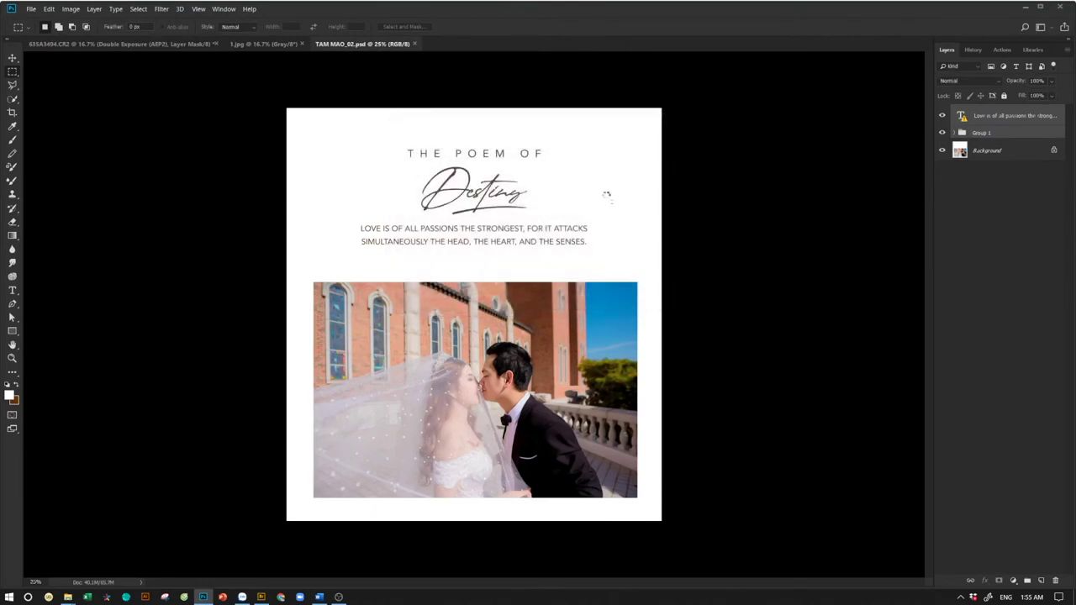
# Close the template, paste the copied text layers into the double exposure and place them enlarged over its lower part
pyautogui.hotkey('ctrl', 'w')
pyautogui.hotkey('ctrl', 'v')
pyautogui.hotkey('ctrl', 't')
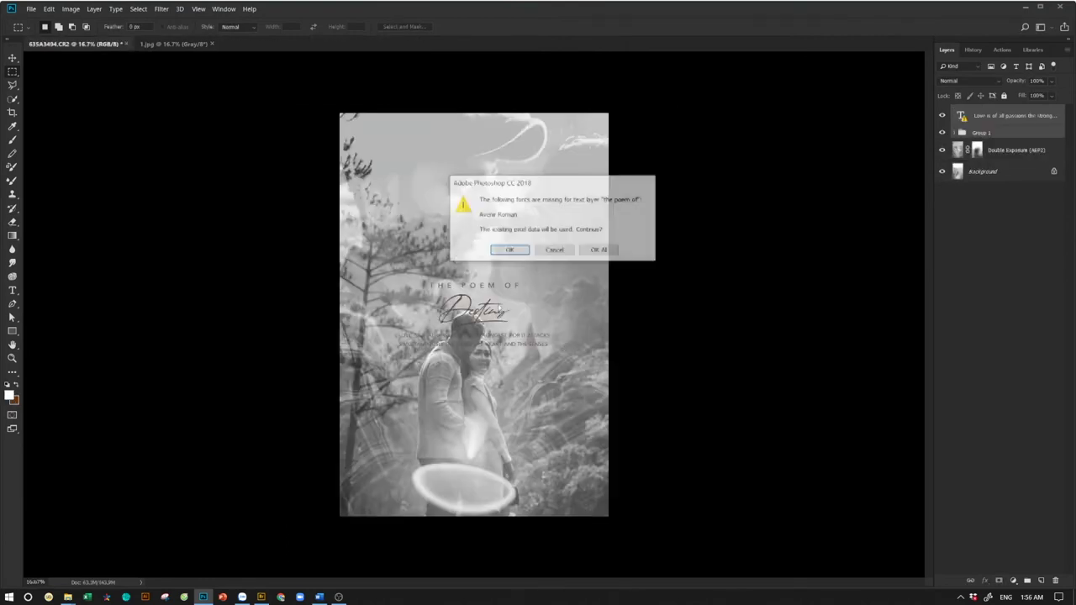
pyautogui.press('Return')
pyautogui.moveTo(485, 325); pyautogui.dragTo(480, 472)
pyautogui.moveTo(543, 432)
pyautogui.mouseDown()
pyautogui.moveTo(591, 407)
pyautogui.moveTo(534, 448)
pyautogui.mouseUp()
pyautogui.press('Return')
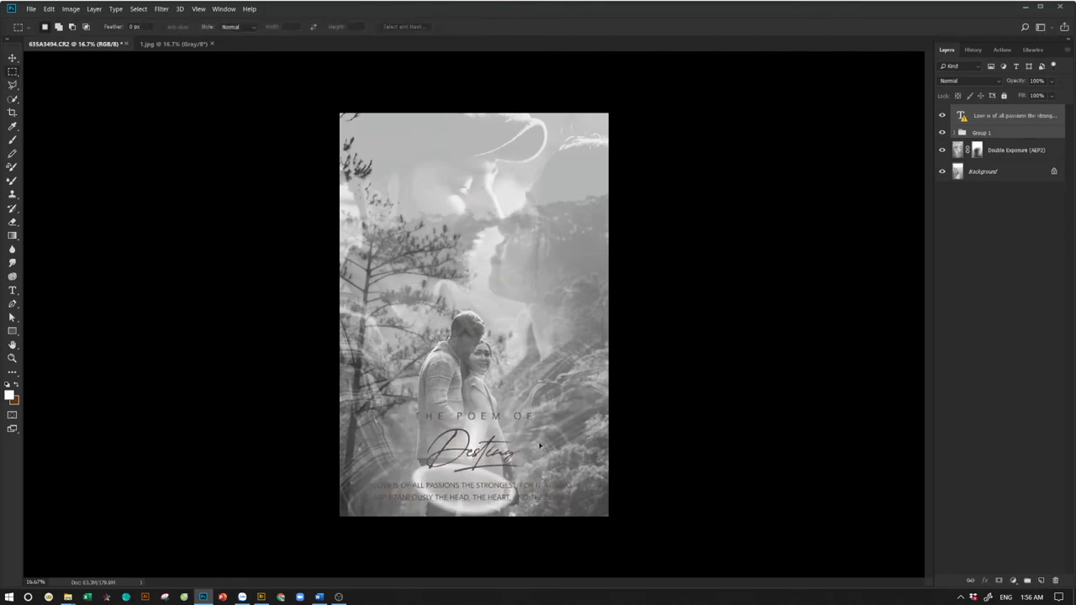
# Scale the pasted title and verse down to about 93% and keep them over the lower part of the photo
pyautogui.hotkey('ctrl', 'e')
pyautogui.click(602, 252)
pyautogui.moveTo(571, 412); pyautogui.dragTo(562, 415)
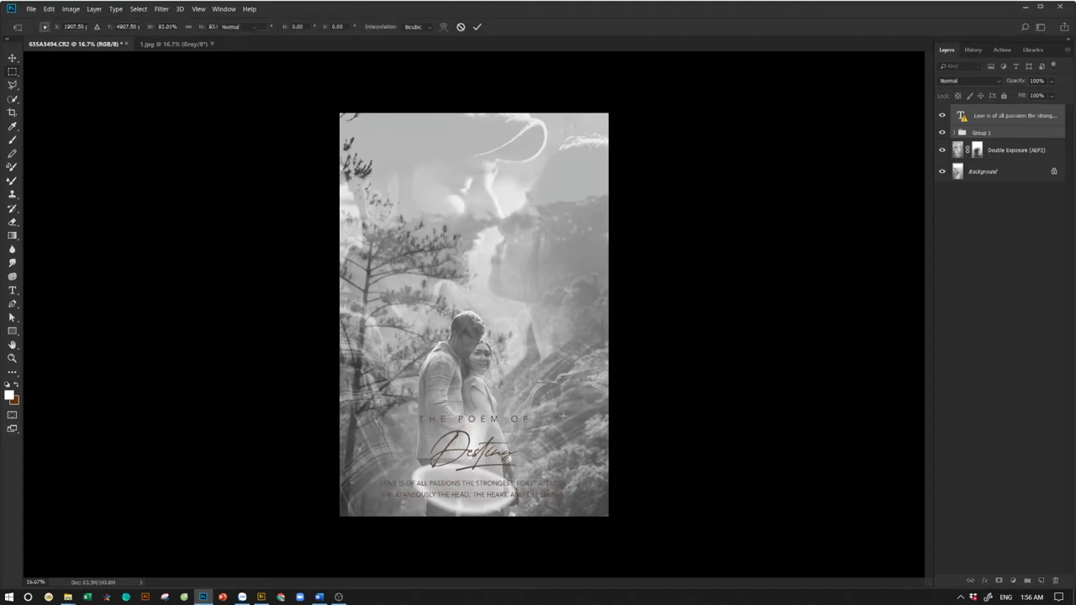
pyautogui.press('Return')
# Recolor the pasted title and verse text to white (ffffff)
pyautogui.scroll(-1, 562, 415)
pyautogui.scroll(2, 493, 427)
pyautogui.press('t')
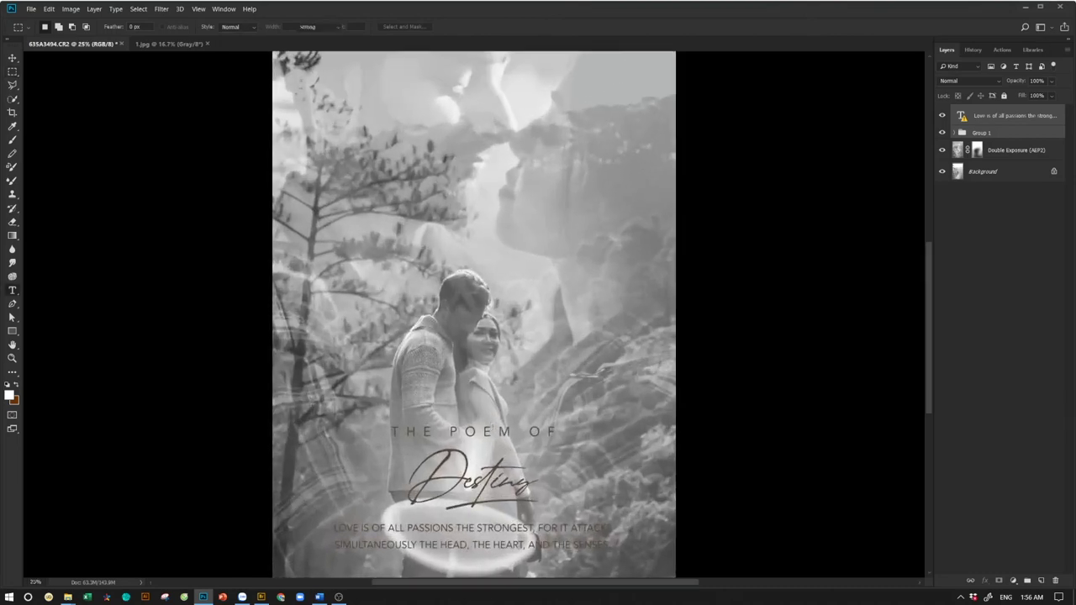
pyautogui.press('t')
pyautogui.click(402, 29)
pyautogui.click(540, 250)
pyautogui.press('Return')
pyautogui.press('Return')
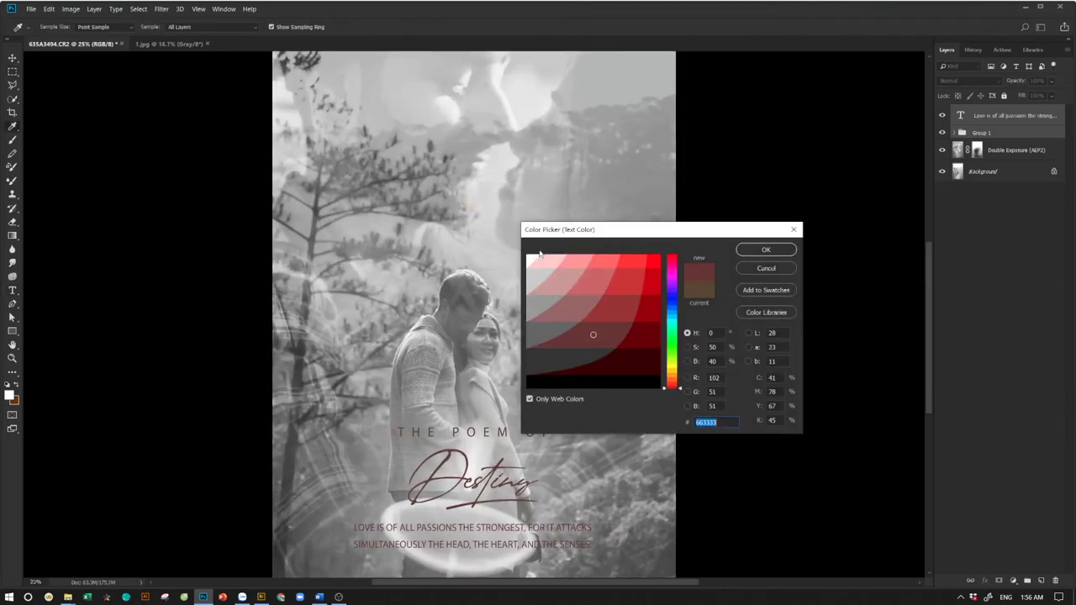
pyautogui.click(528, 261)
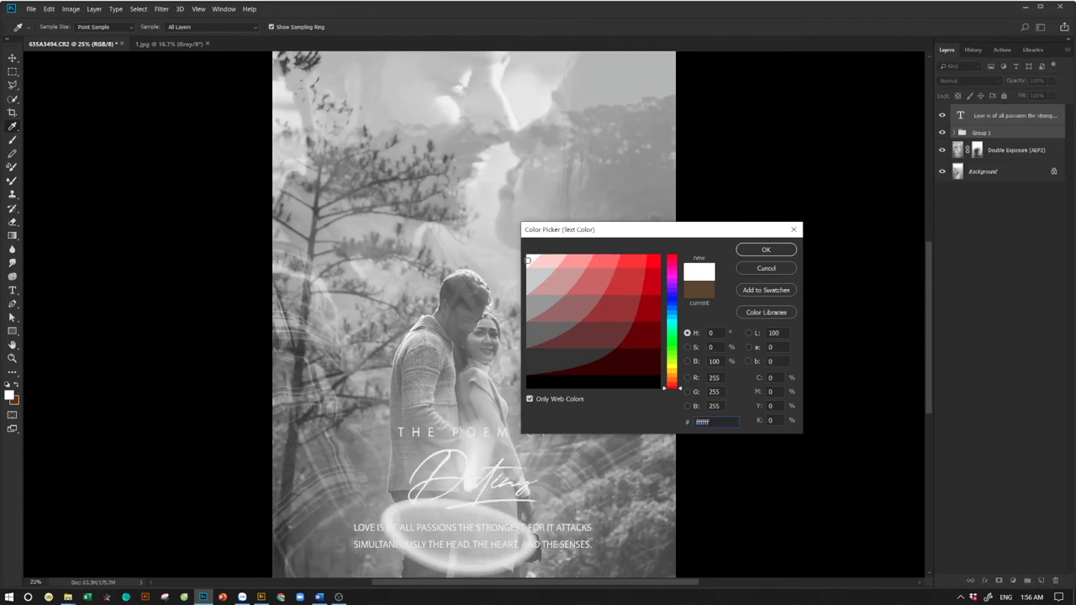
pyautogui.press('Return')
pyautogui.hotkey('ctrl', '-')
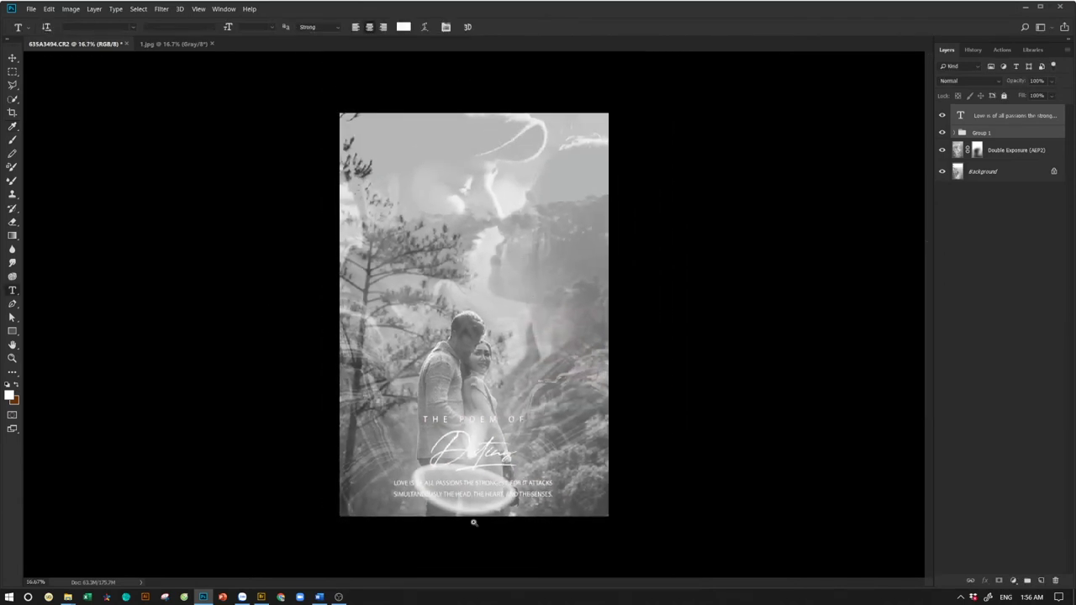
pyautogui.keyDown('ctrl'); pyautogui.click(474, 522); pyautogui.keyUp('ctrl')
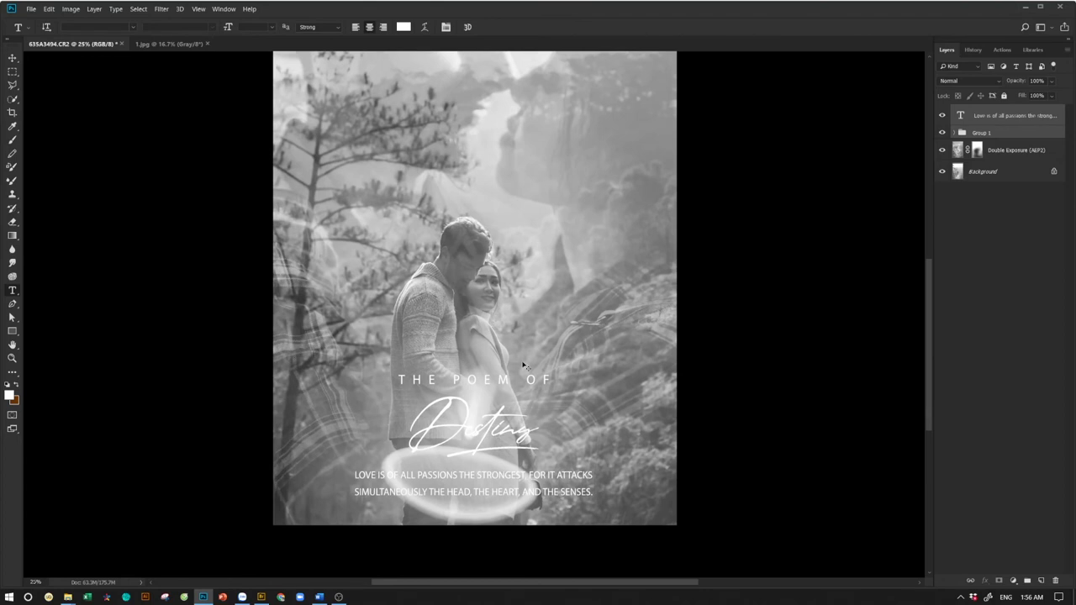
pyautogui.hotkey('ctrl', '-')
pyautogui.hotkey('ctrl', '-')
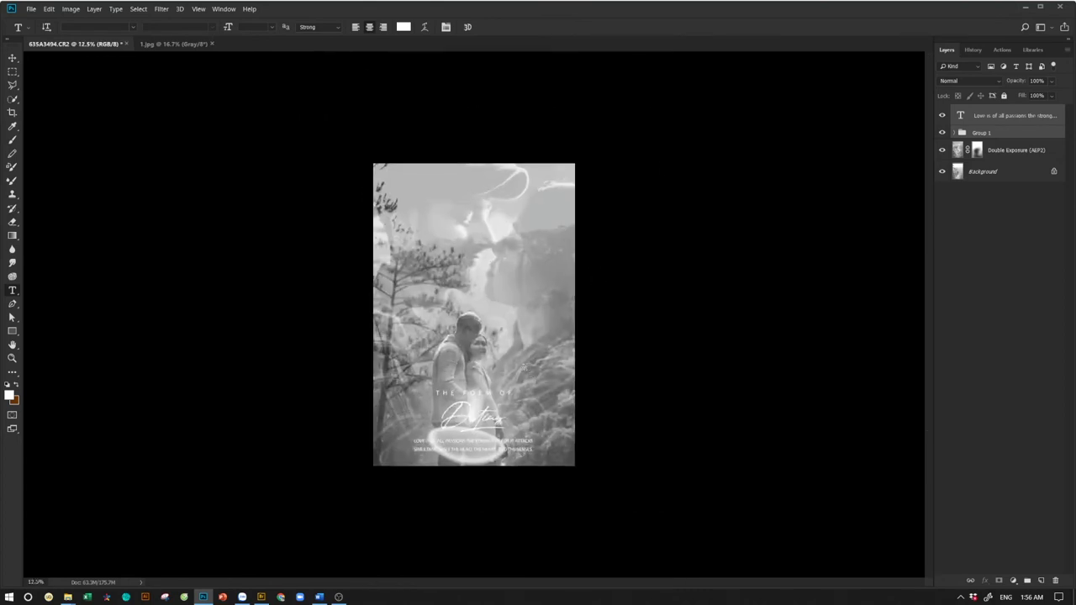
pyautogui.hotkey('ctrl', '+')
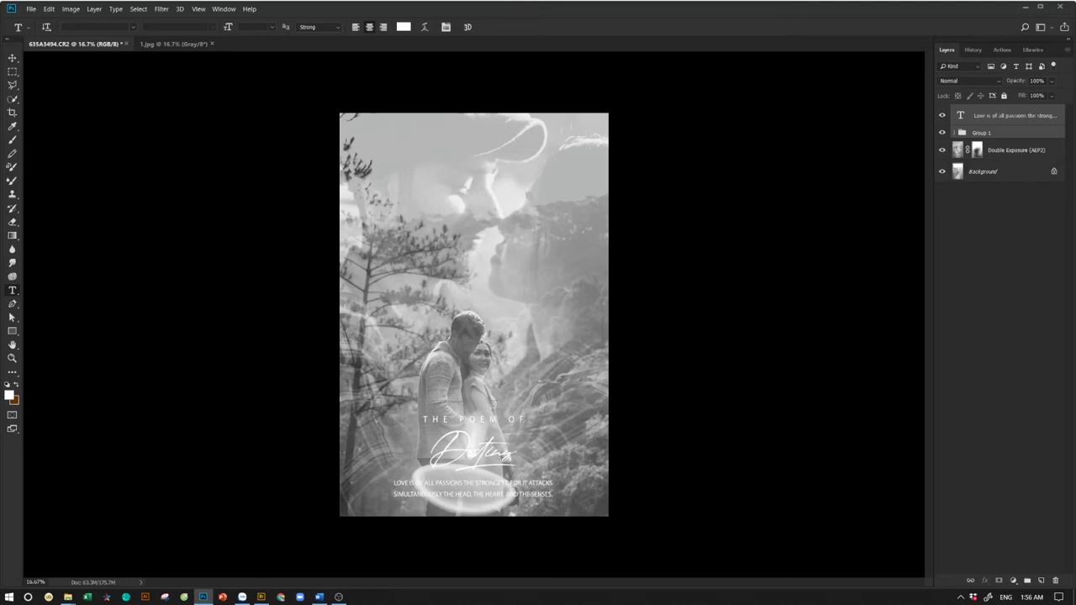
# Enlarge the title and verse together to about 113% and shift them slightly up over the couple
pyautogui.press('j')
pyautogui.moveTo(467, 326)
pyautogui.mouseDown()
pyautogui.moveTo(508, 334)
pyautogui.moveTo(471, 322)
pyautogui.mouseUp()
pyautogui.hotkey('ctrl', 'd')
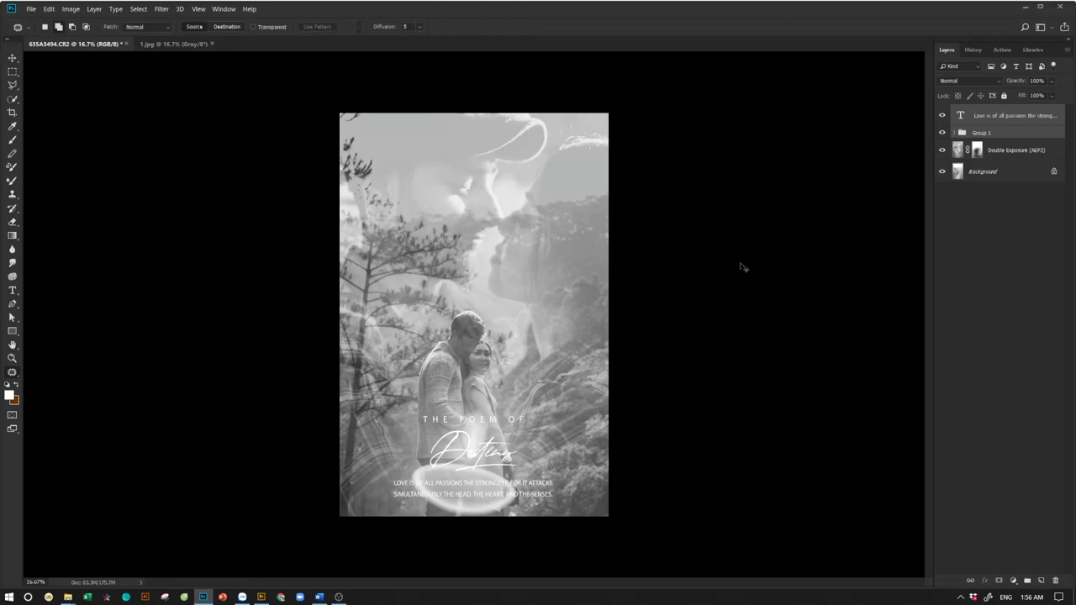
pyautogui.hotkey('ctrl', 't')
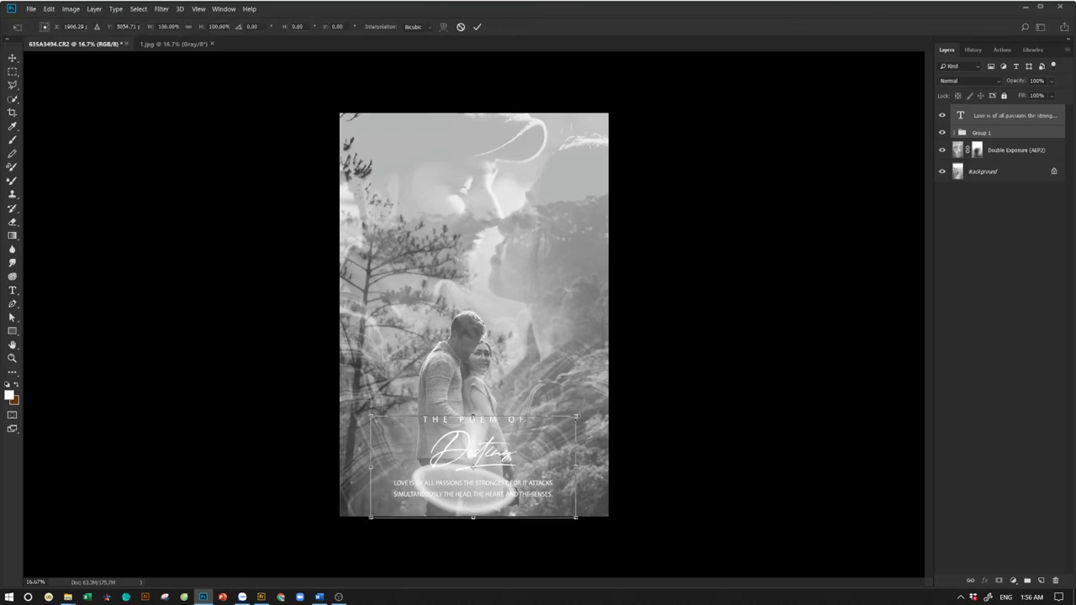
pyautogui.moveTo(576, 416); pyautogui.dragTo(604, 405)
pyautogui.moveTo(556, 467); pyautogui.dragTo(545, 454)
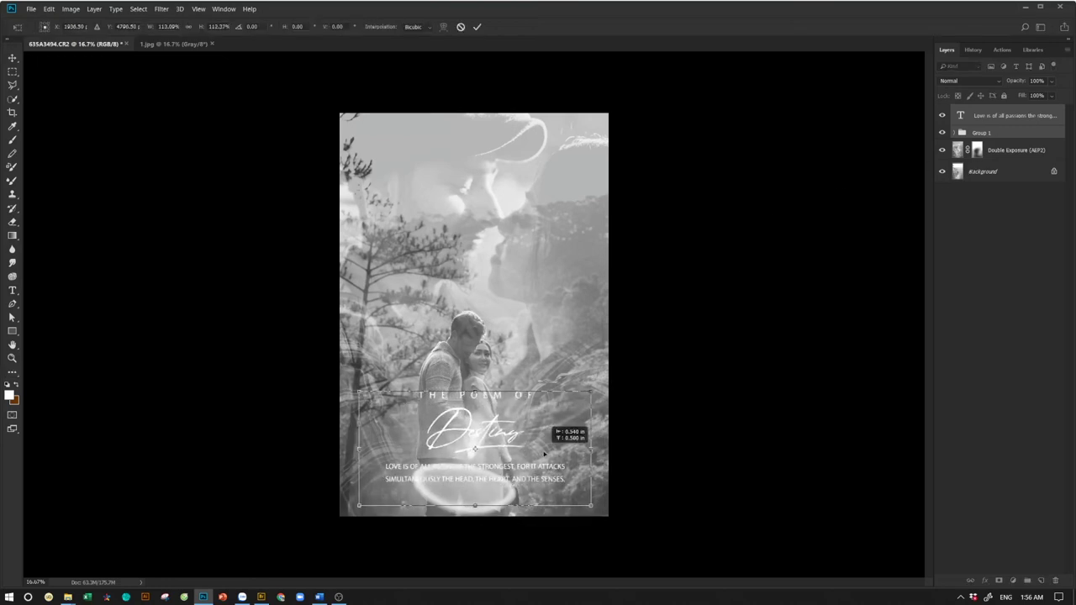
pyautogui.press('Return')
# Duplicate the verse text layer and move the copy to the upper edge of the photo
pyautogui.scroll(-1, 543, 455)
pyautogui.scroll(2, 539, 455)
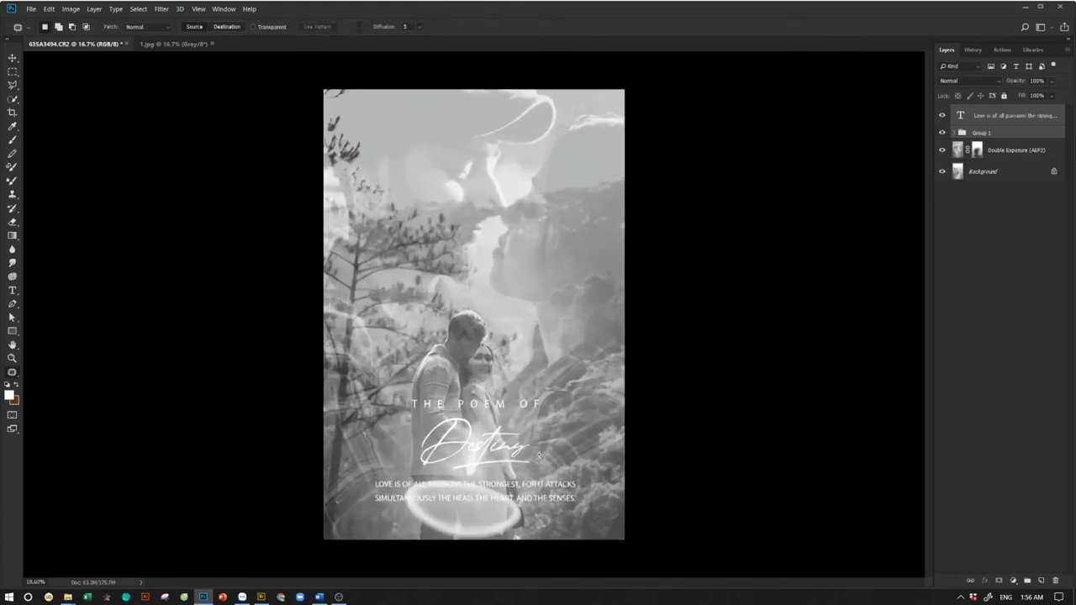
pyautogui.keyDown('ctrl'); pyautogui.rightClick(489, 406); pyautogui.keyUp('ctrl')
pyautogui.click(494, 411)
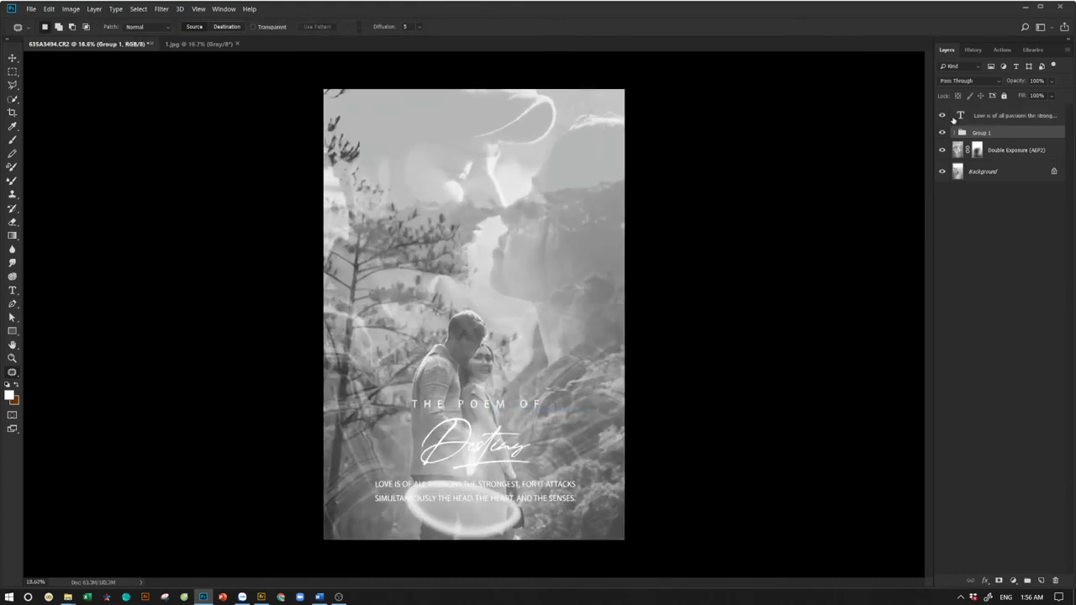
pyautogui.click(955, 132)
pyautogui.click(999, 117)
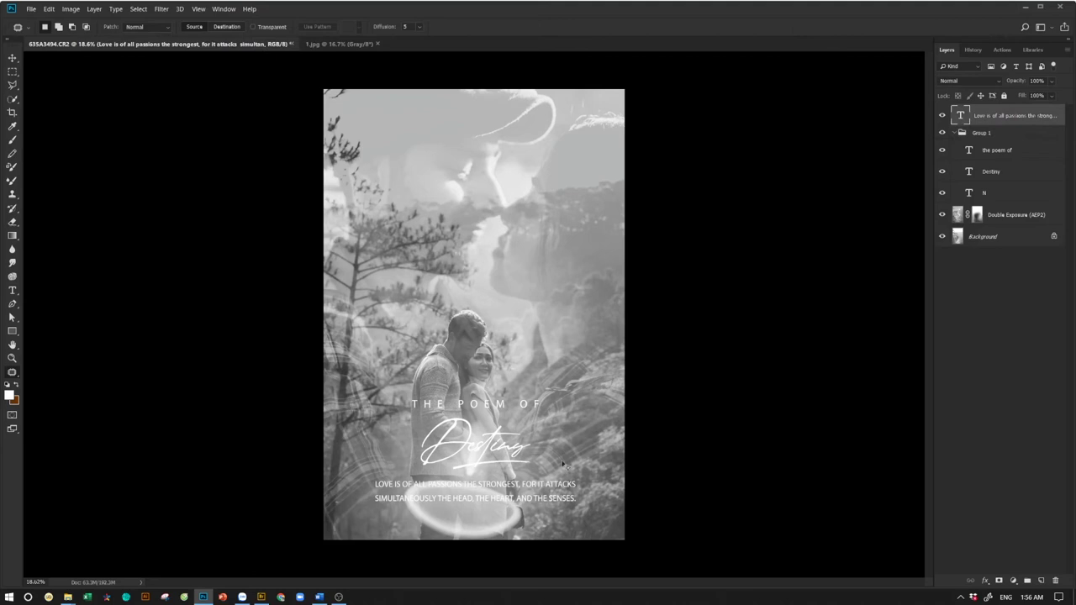
pyautogui.hotkey('ctrl', 'j')
pyautogui.hotkey('ctrl', 't')
pyautogui.moveTo(514, 497); pyautogui.dragTo(526, 118)
pyautogui.press('Return')
# Replace the text of the copied verse with "TIZINO WEDDING"
pyautogui.click(493, 114)
pyautogui.click(485, 125)
pyautogui.hotkey('ctrl', 'a')
pyautogui.press('BackSpace')
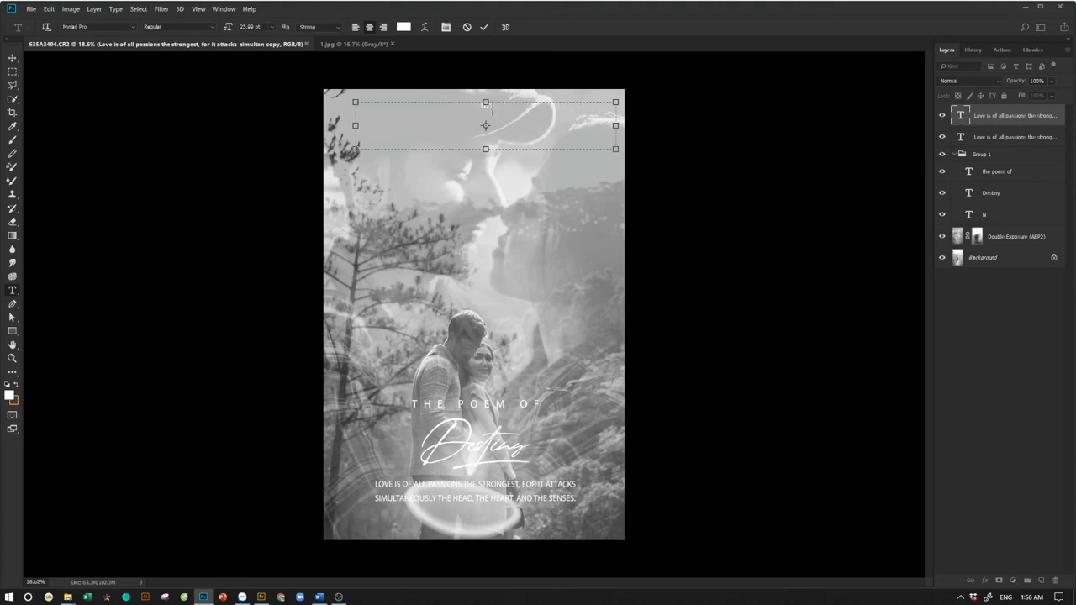
pyautogui.write('TIZINO WEDDING')
pyautogui.hotkey('ctrl', 'Return')
# Scale the TIZINO WEDDING text down slightly and center it near the upper edge of the photo
pyautogui.hotkey('ctrl', 't')
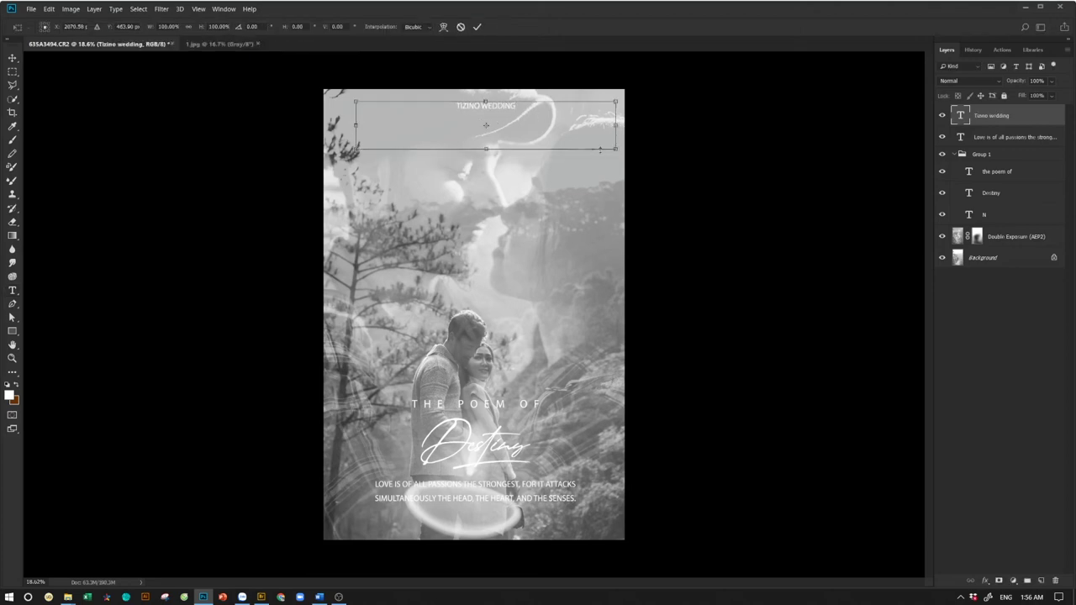
pyautogui.moveTo(615, 149); pyautogui.dragTo(554, 122)
pyautogui.moveTo(479, 131); pyautogui.dragTo(479, 141)
pyautogui.press('Return')
pyautogui.press('Return')
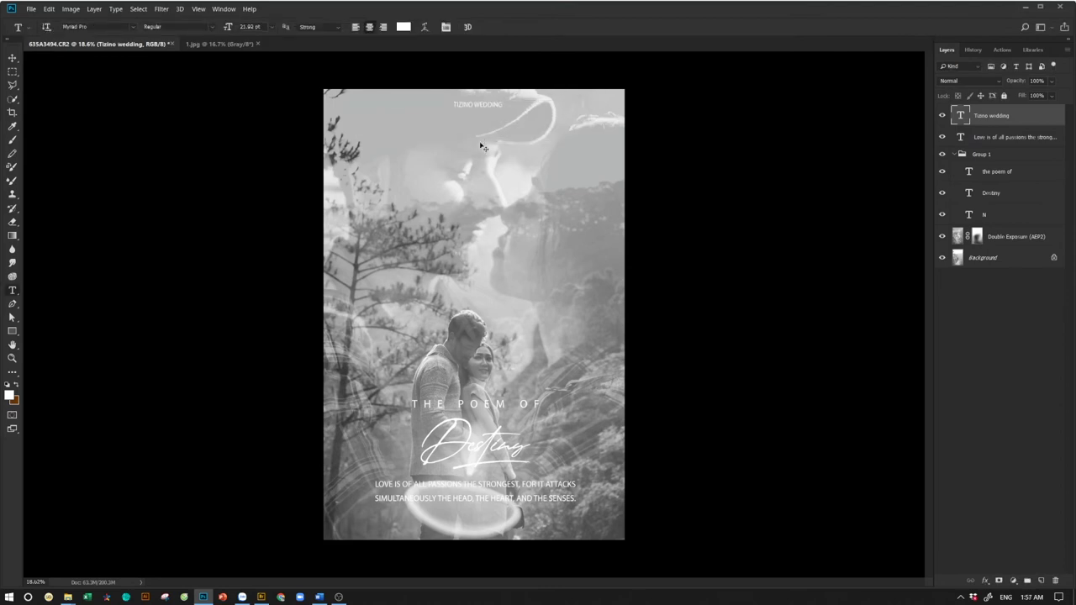
# Nudge the TIZINO WEDDING text down and set its layer opacity to 70%
pyautogui.hotkey('ctrl', 'Down')
pyautogui.press('5')
pyautogui.press('j')
pyautogui.hotkey('ctrl', '-')
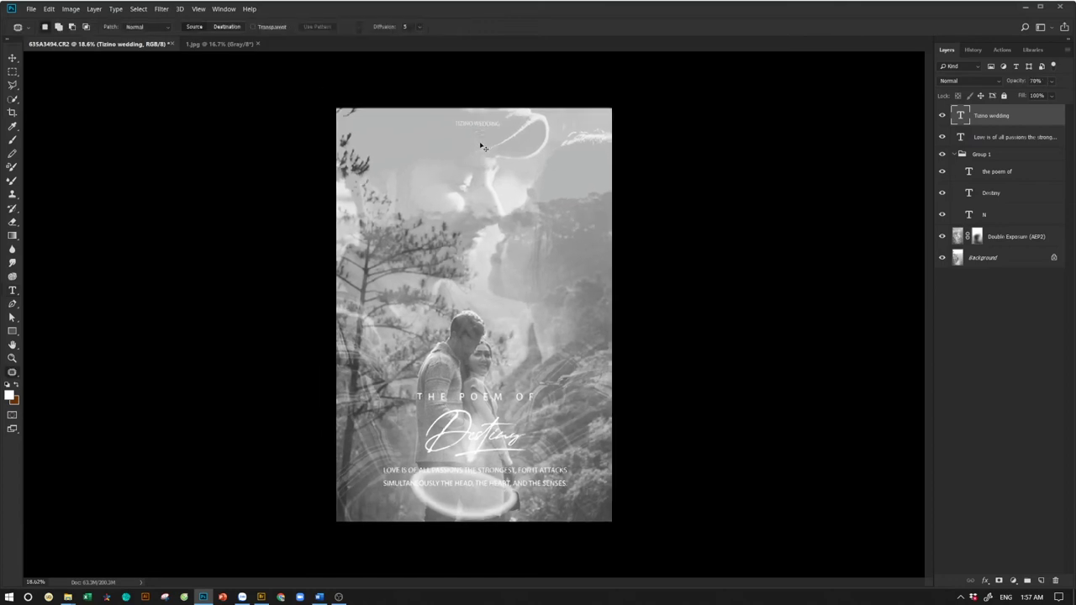
# Merge all layers into the background and duplicate the merged image as a new layer
pyautogui.hotkey('ctrl', 'shift', 'e')
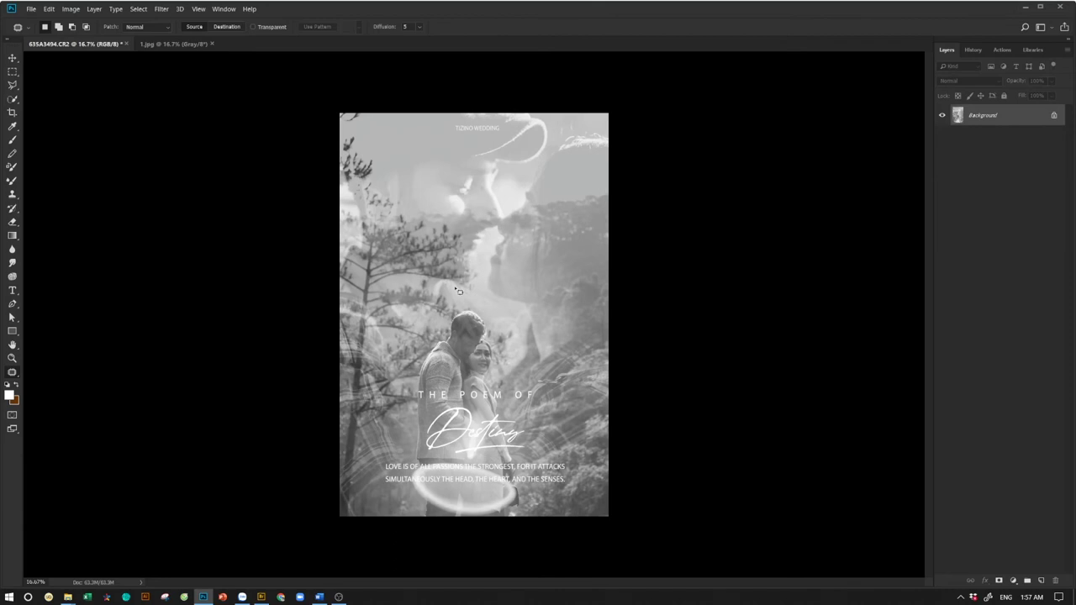
pyautogui.hotkey('ctrl', 'j')
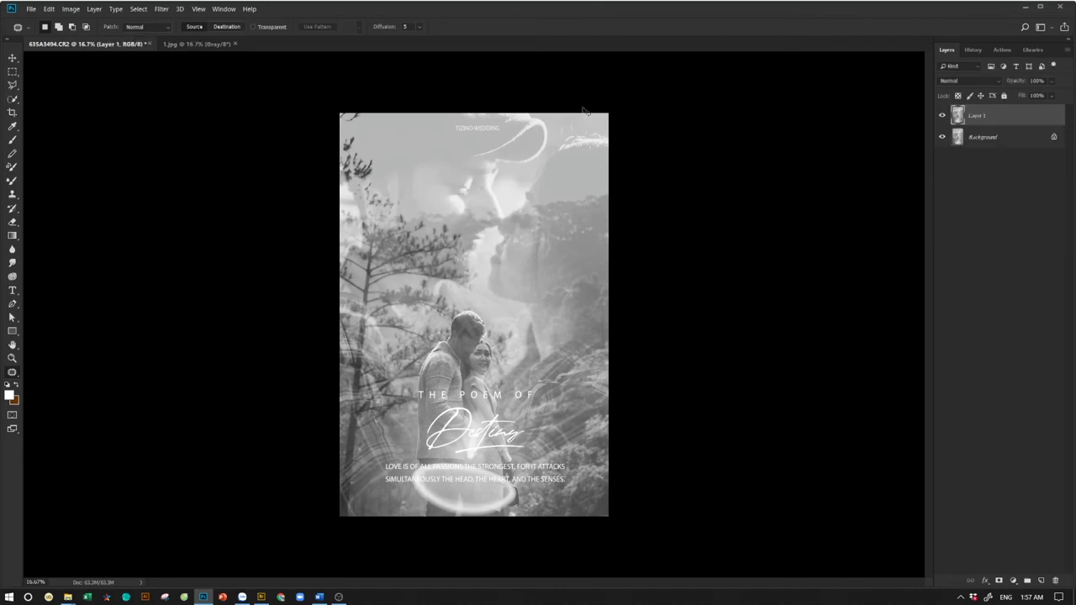
pyautogui.hotkey('ctrl', 't')
pyautogui.press('Return')
pyautogui.press('j')
# Add an empty layer and select a large rectangle inset slightly from the photo's edges
pyautogui.hotkey('ctrl', 'shift', 'n')
pyautogui.press('Return')
pyautogui.press('m')
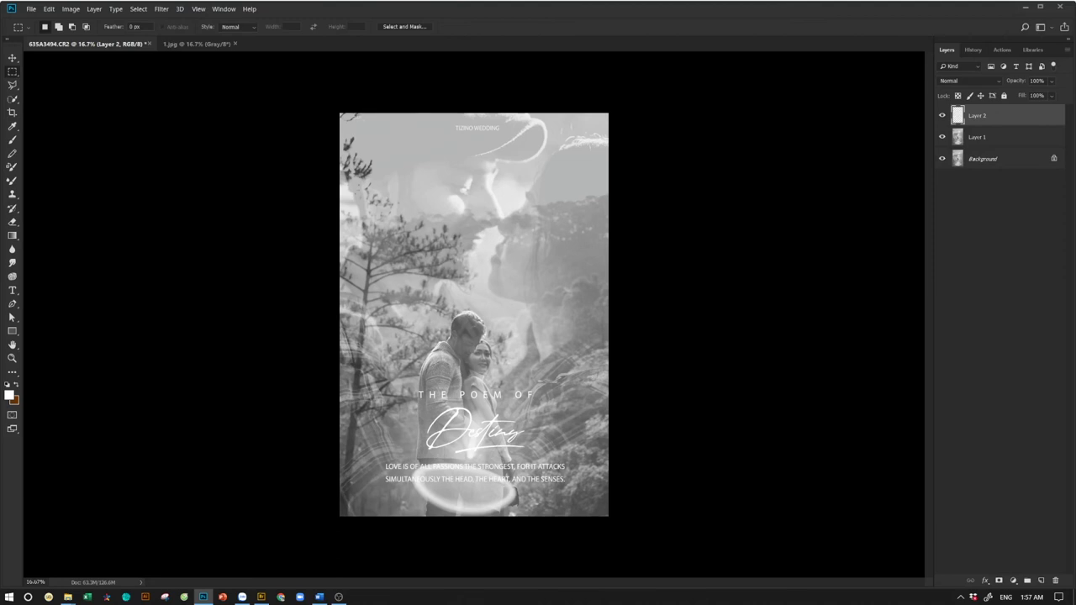
pyautogui.moveTo(353, 122); pyautogui.dragTo(593, 504)
pyautogui.hotkey('alt', 'e')
pyautogui.press('Return')
pyautogui.hotkey('alt', 'e')
pyautogui.press('s')
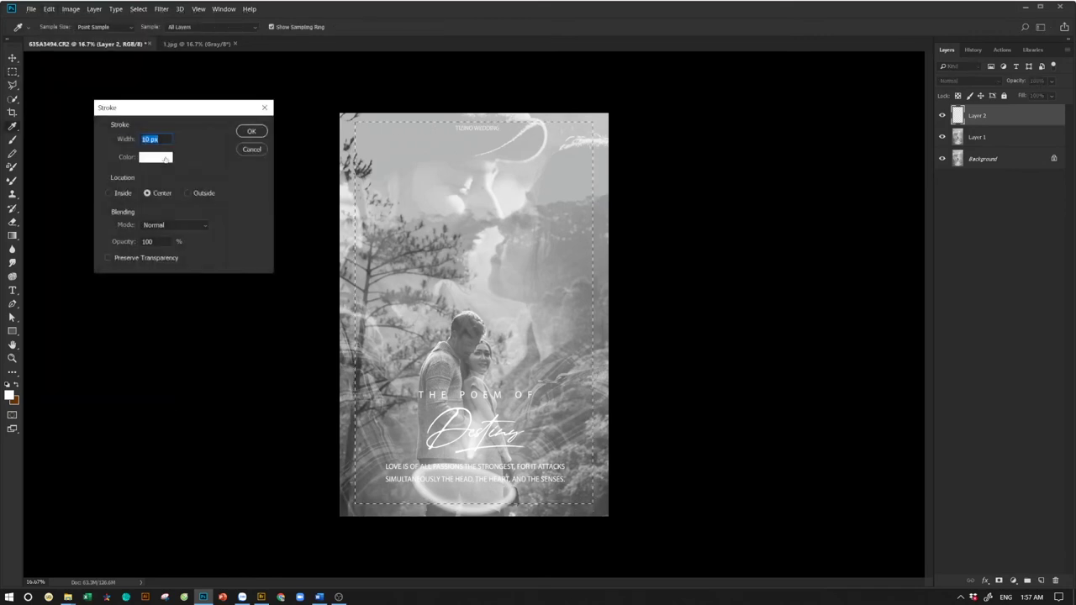
pyautogui.click(248, 151)
pyautogui.press('m')
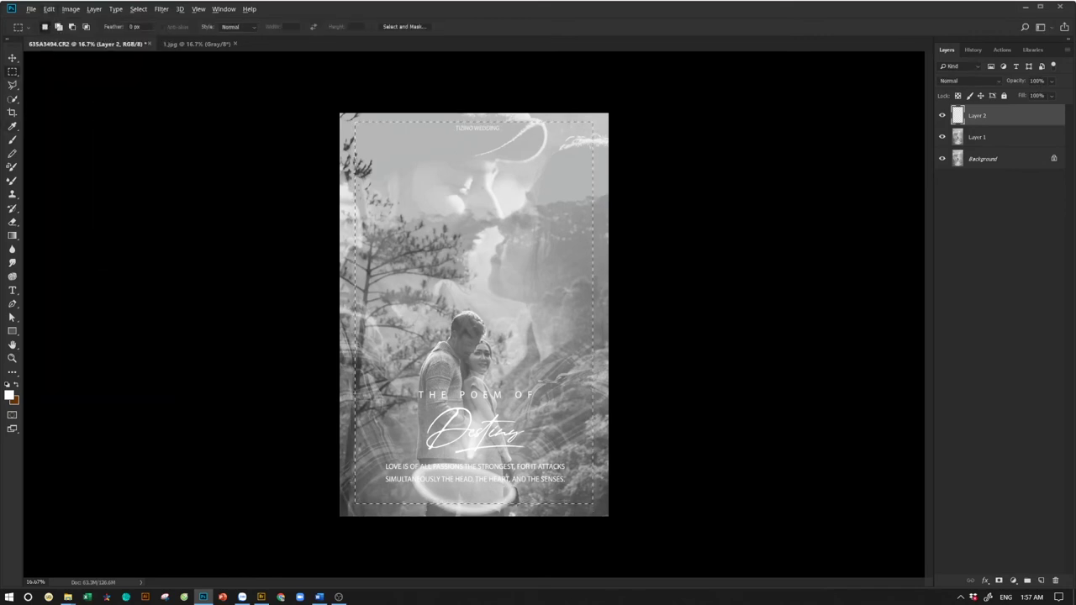
# Try a 5 px white centered stroke on the rectangular selection, and undo it back to the selection
pyautogui.click(49, 8)
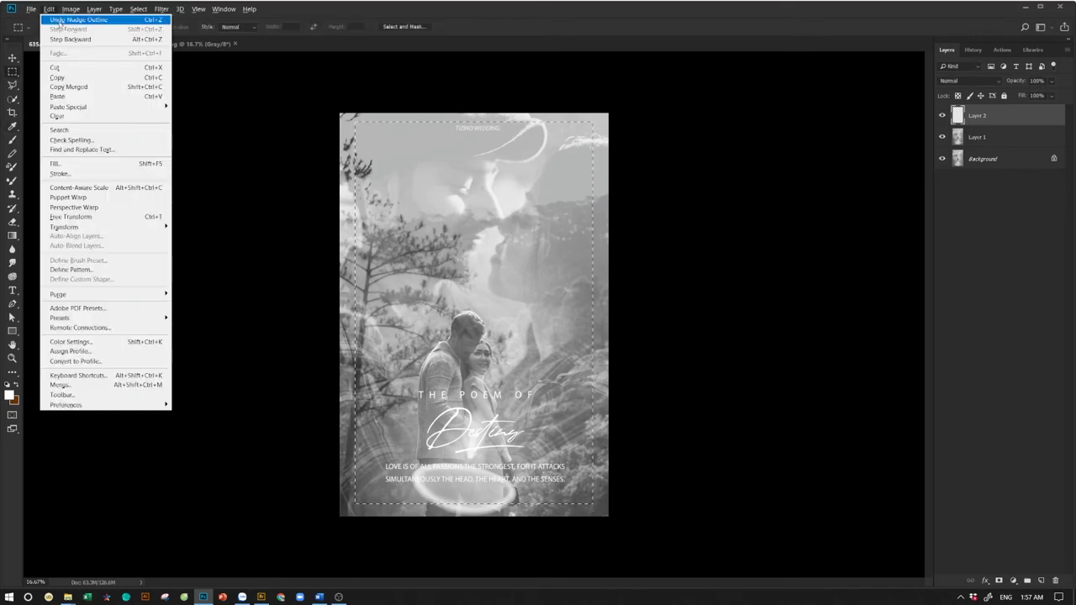
pyautogui.click(59, 173)
pyautogui.moveTo(209, 107)
pyautogui.mouseDown()
pyautogui.moveTo(664, 125)
pyautogui.moveTo(762, 119)
pyautogui.mouseUp()
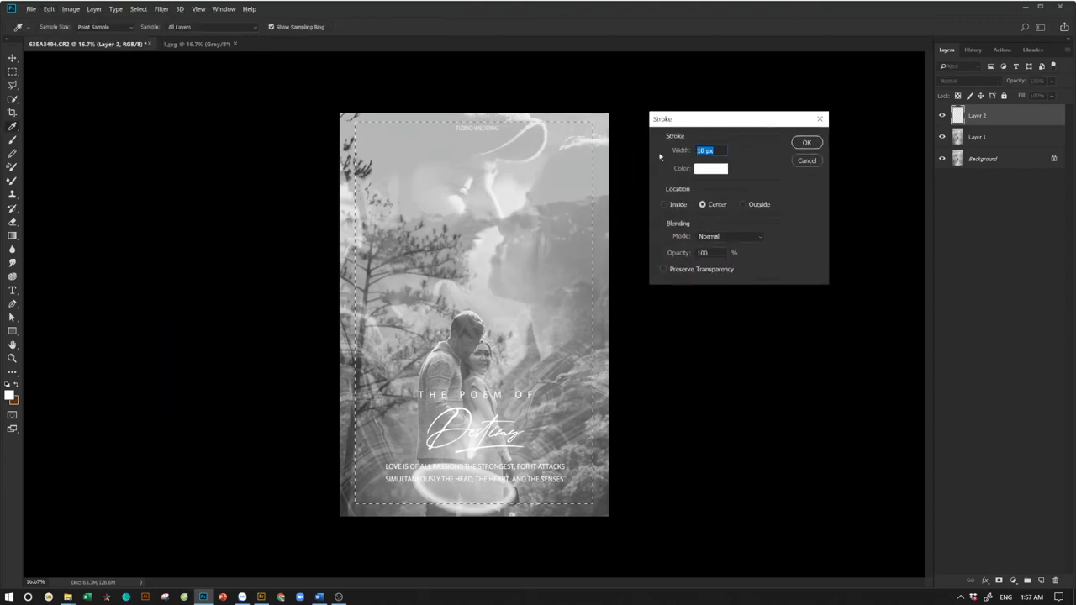
pyautogui.press('Return')
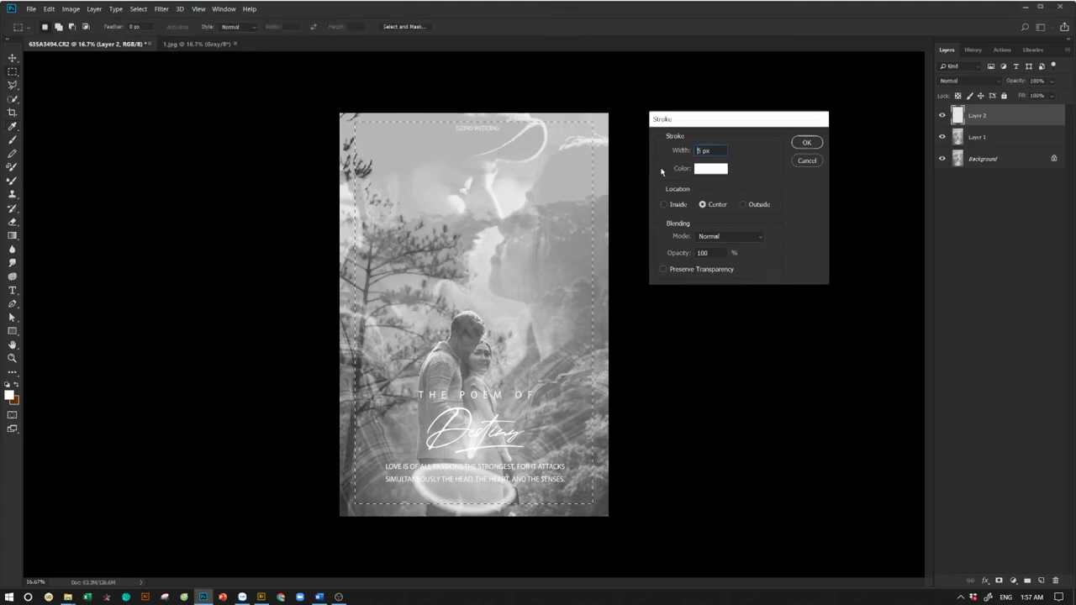
pyautogui.hotkey('ctrl', 'd')
pyautogui.hotkey('ctrl', '-')
pyautogui.hotkey('ctrl', '+')
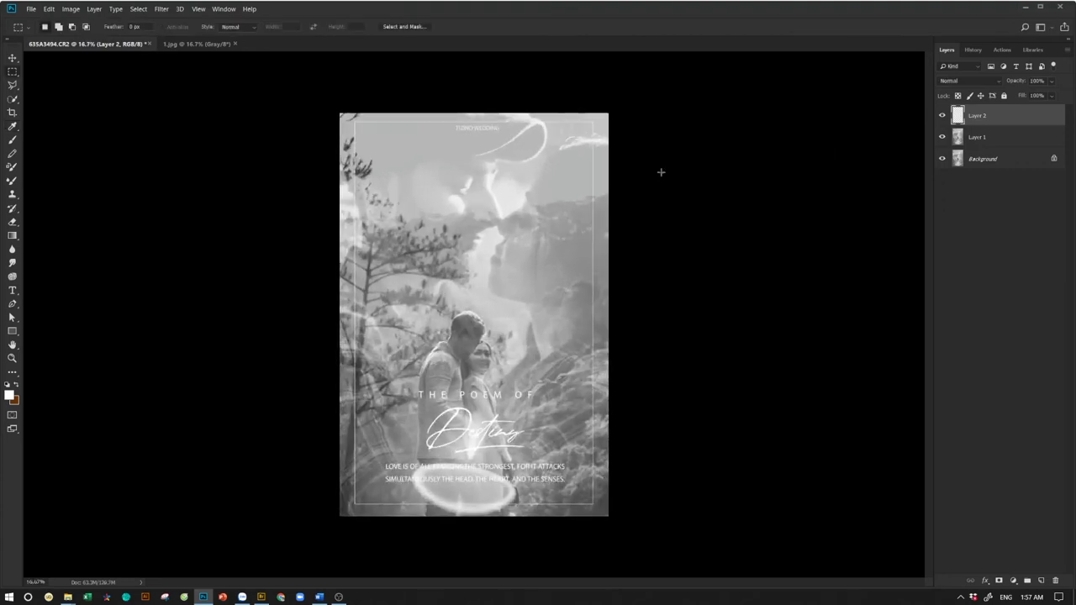
pyautogui.hotkey('ctrl', 'alt', 'z')
pyautogui.hotkey('ctrl', 'alt', 'z')
# Stroke the rectangular selection in white at 5 px, deselect it and set the frame layer's opacity to 70%
pyautogui.hotkey('alt', 'e')
pyautogui.write('s5')
pyautogui.press('Return')
pyautogui.hotkey('ctrl', 'd')
pyautogui.press('j')
pyautogui.press('5')
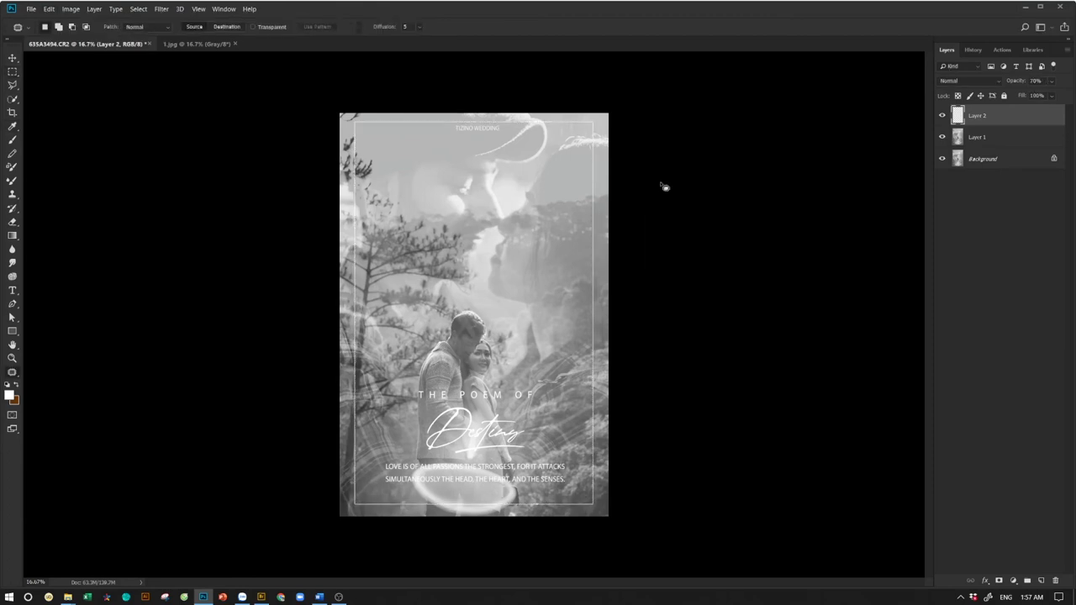
pyautogui.hotkey('ctrl', '-')
pyautogui.hotkey('ctrl', '+')
# Switch to Chrome, open google.com.vn and search for "Poster phim"
pyautogui.click(281, 598)
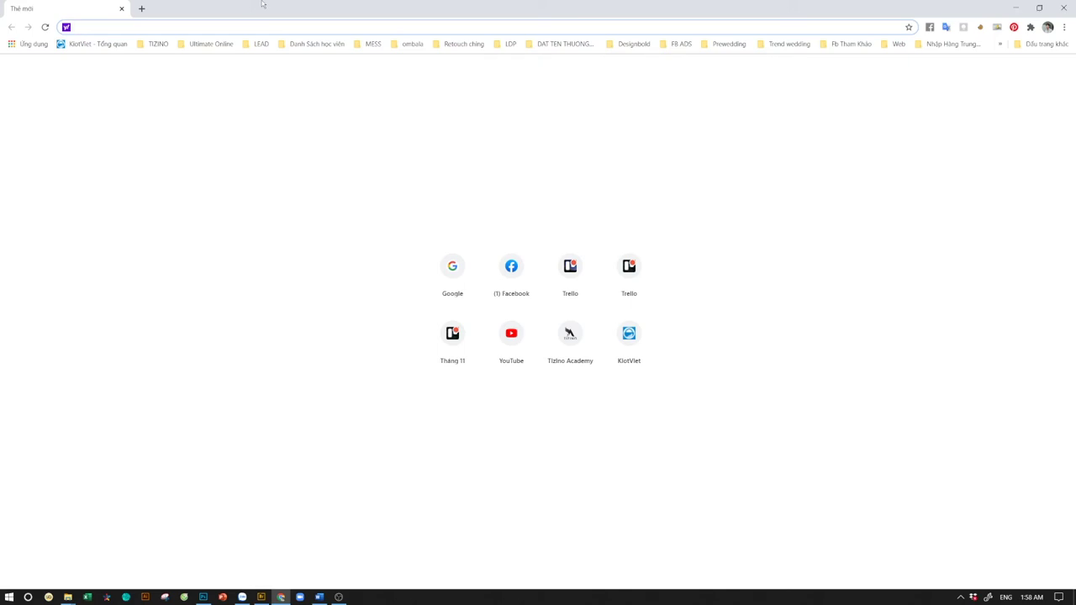
pyautogui.write('google.com.vn')
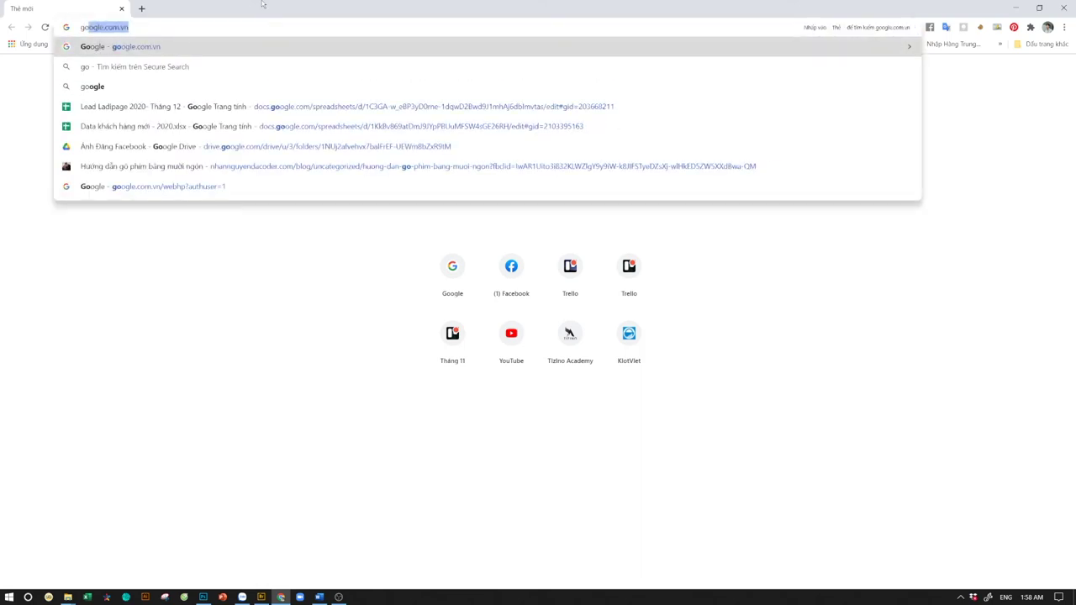
pyautogui.press('Return')
pyautogui.write('Pos')
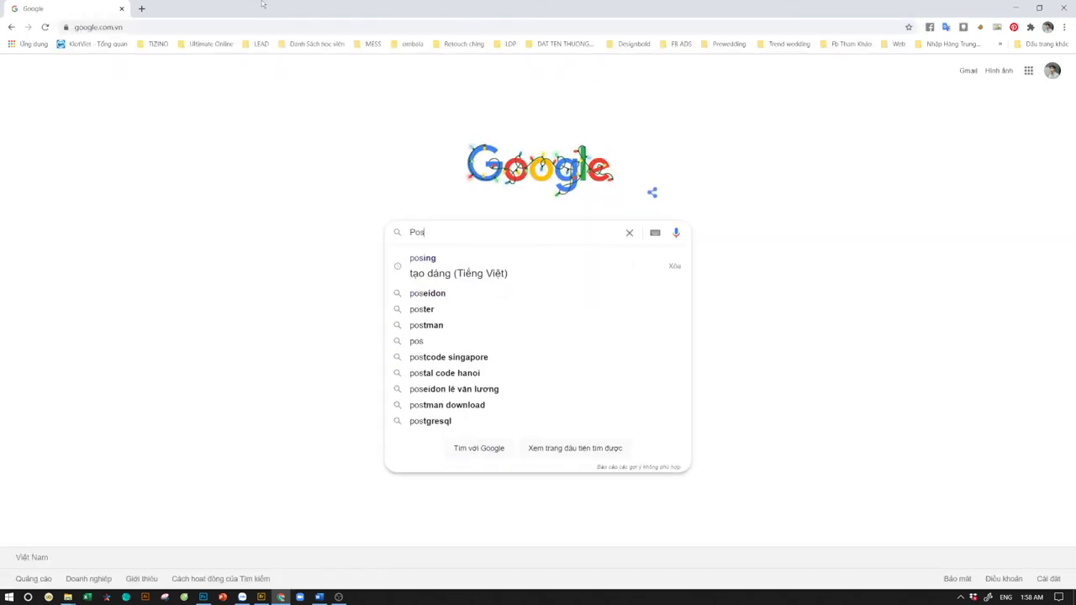
pyautogui.write('ter')
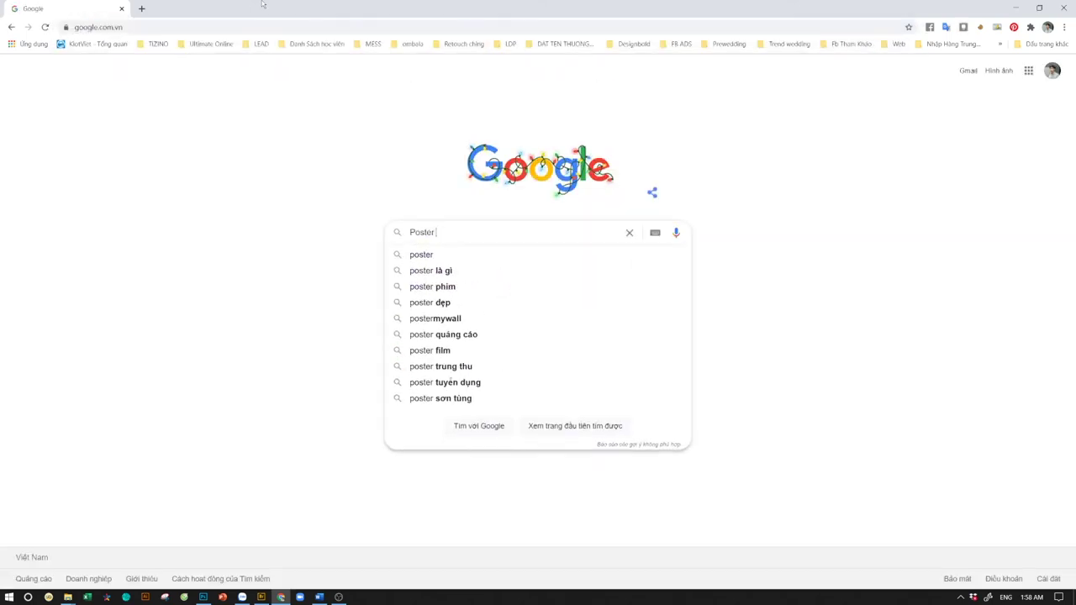
pyautogui.press('Return')
pyautogui.write('phim')
pyautogui.press('Return')
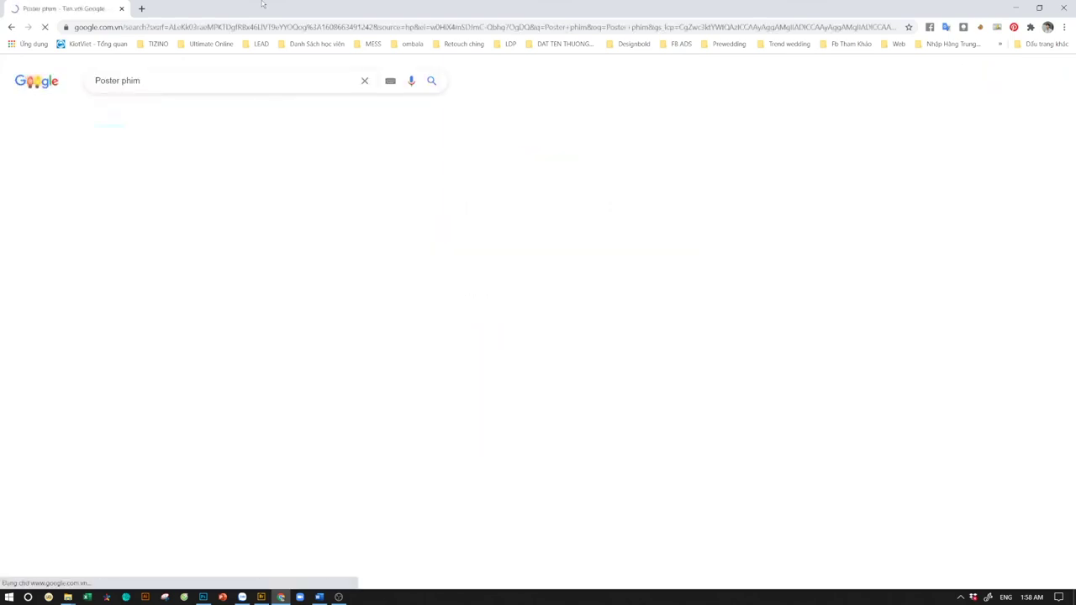
# Refine the search to "poster phim việt nam" and show its image results
pyautogui.click(177, 80)
pyautogui.write('v')
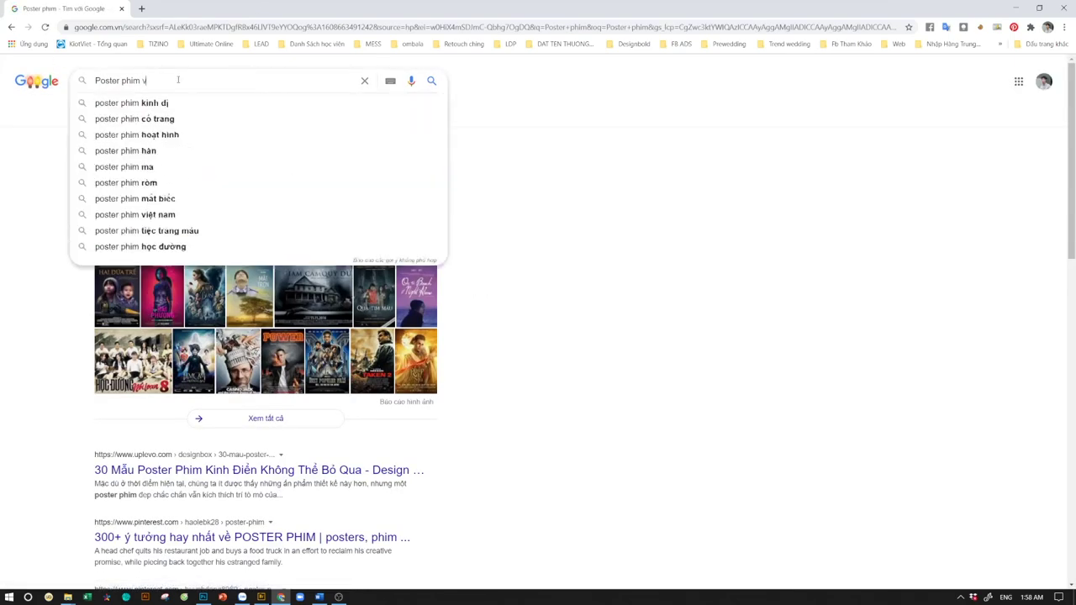
pyautogui.write('iệt')
pyautogui.press('Down')
pyautogui.press('Return')
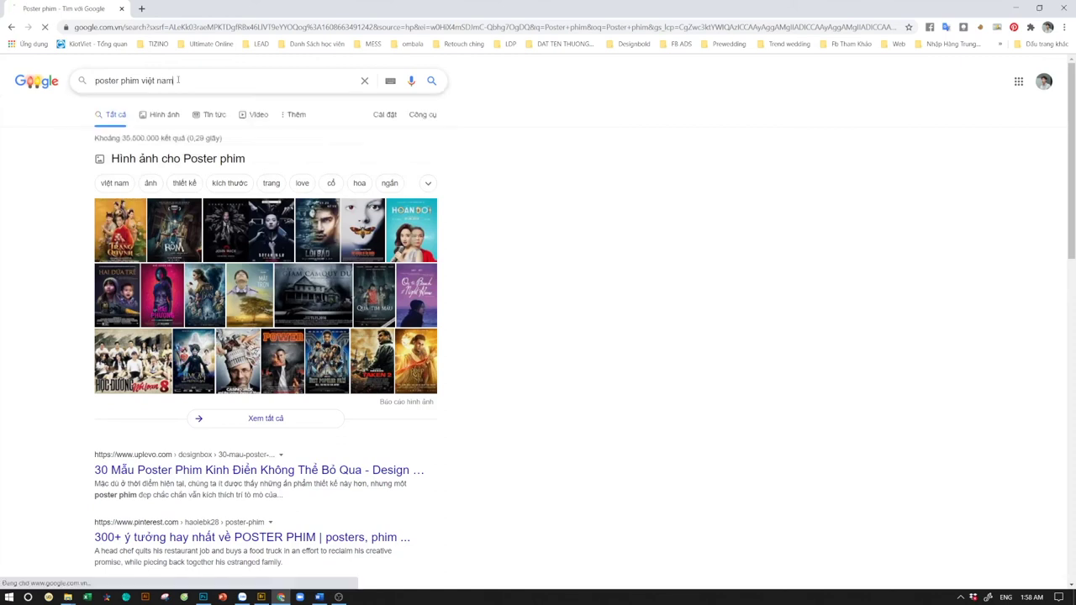
pyautogui.click(157, 113)
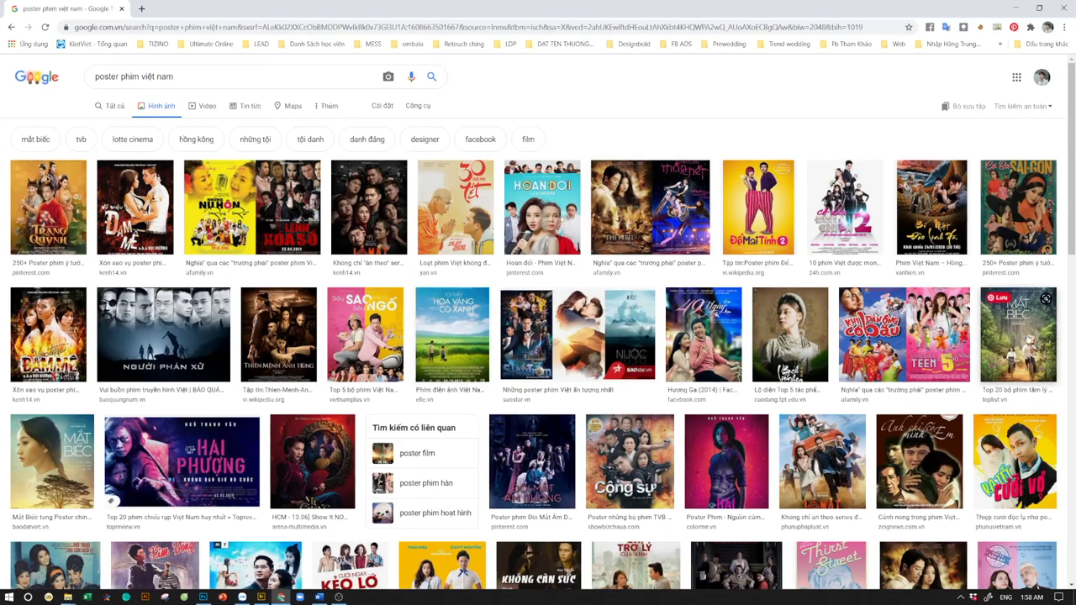
# Preview the "Mắt Biếc" poster with the couple cycling through the forest, and close the preview
pyautogui.click(1018, 337)
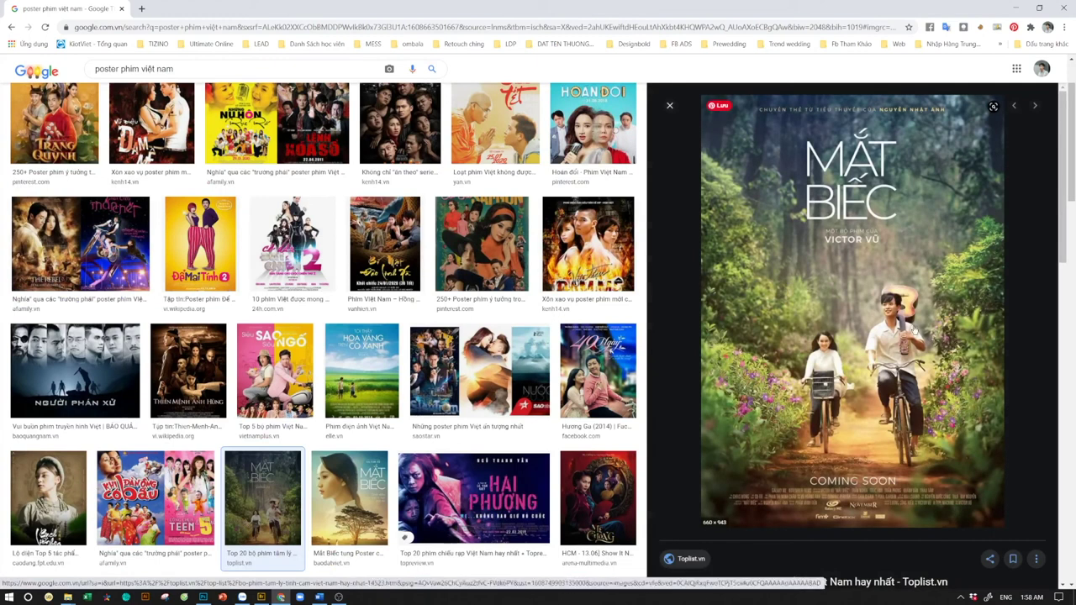
pyautogui.scroll(1, 1045, 211)
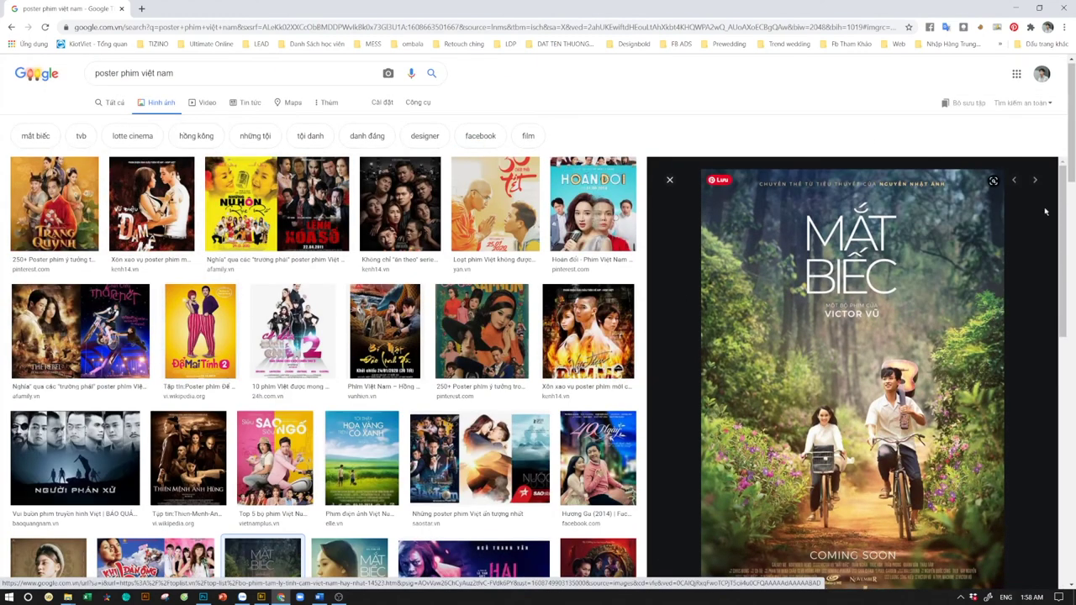
pyautogui.click(669, 180)
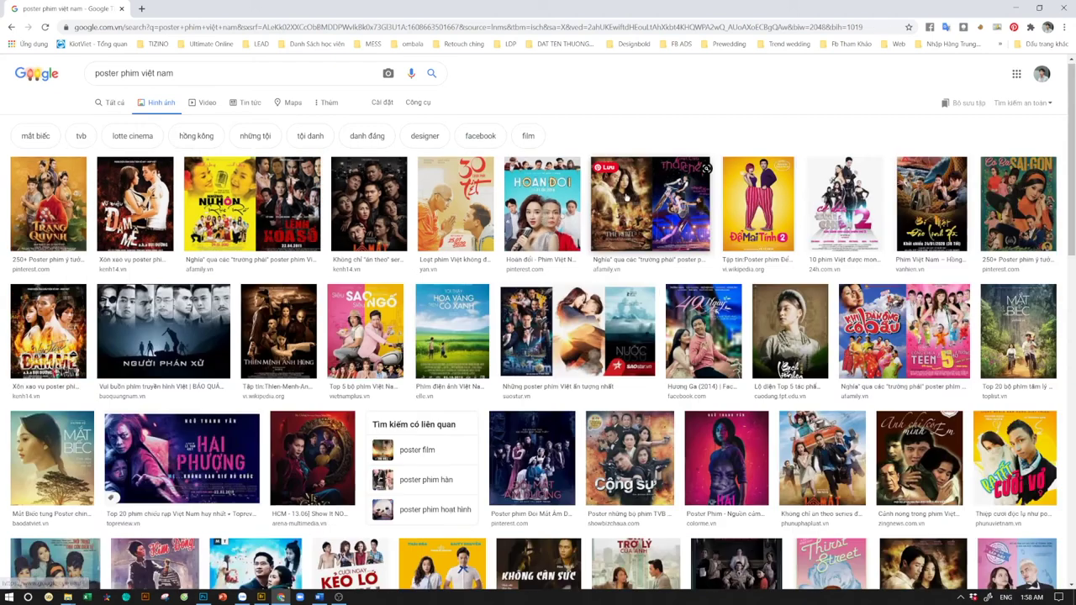
# Look through more poster results, preview the orange sunset poster "Nhắm mắt thấy mùa hè" and close it
pyautogui.scroll(-1, 395, 284)
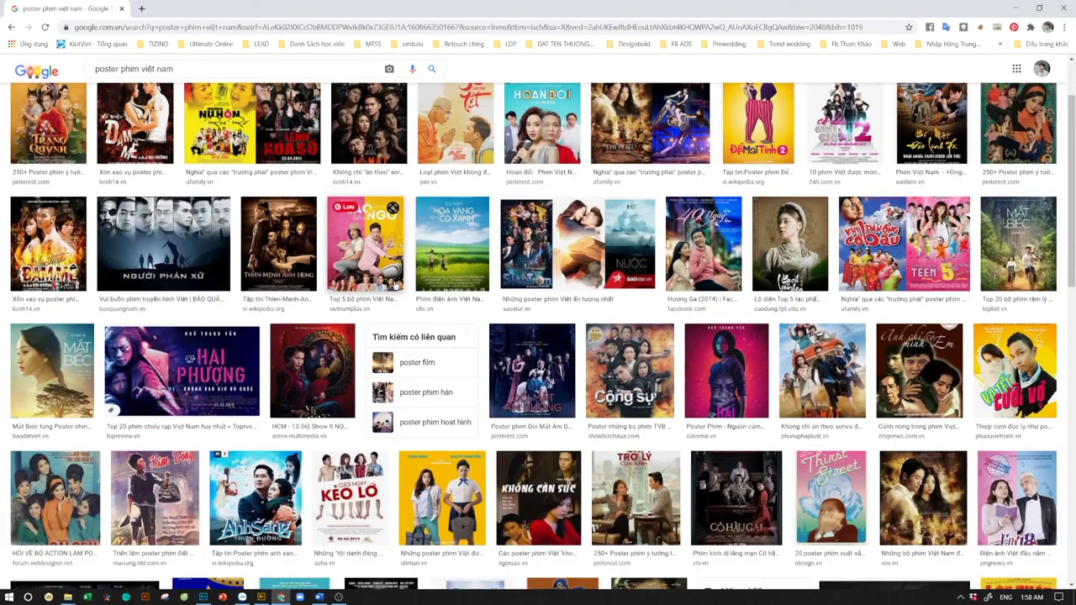
pyautogui.scroll(-4, 395, 284)
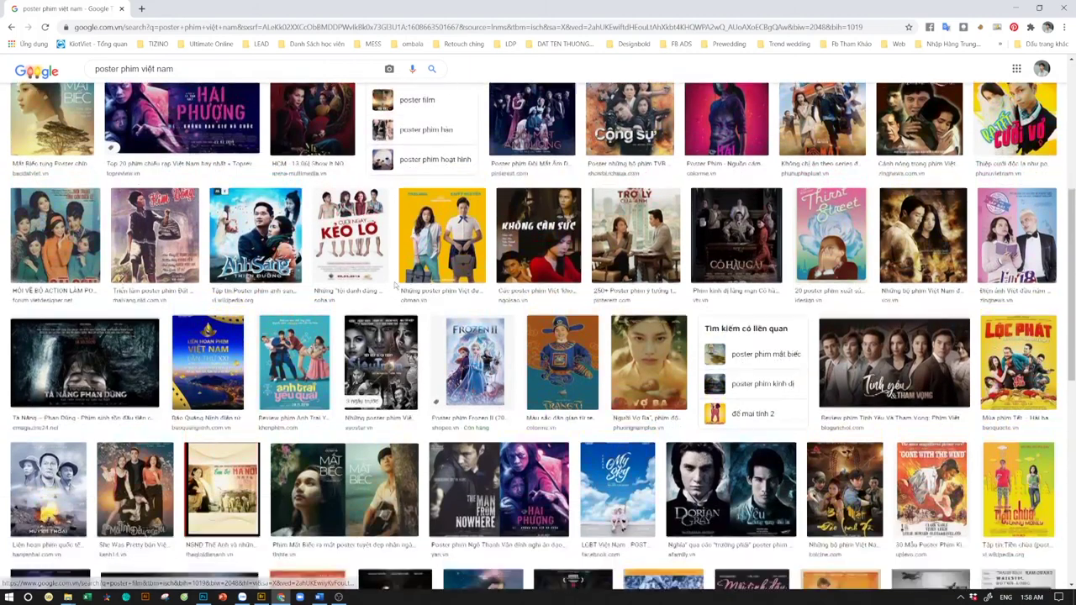
pyautogui.scroll(-1, 395, 284)
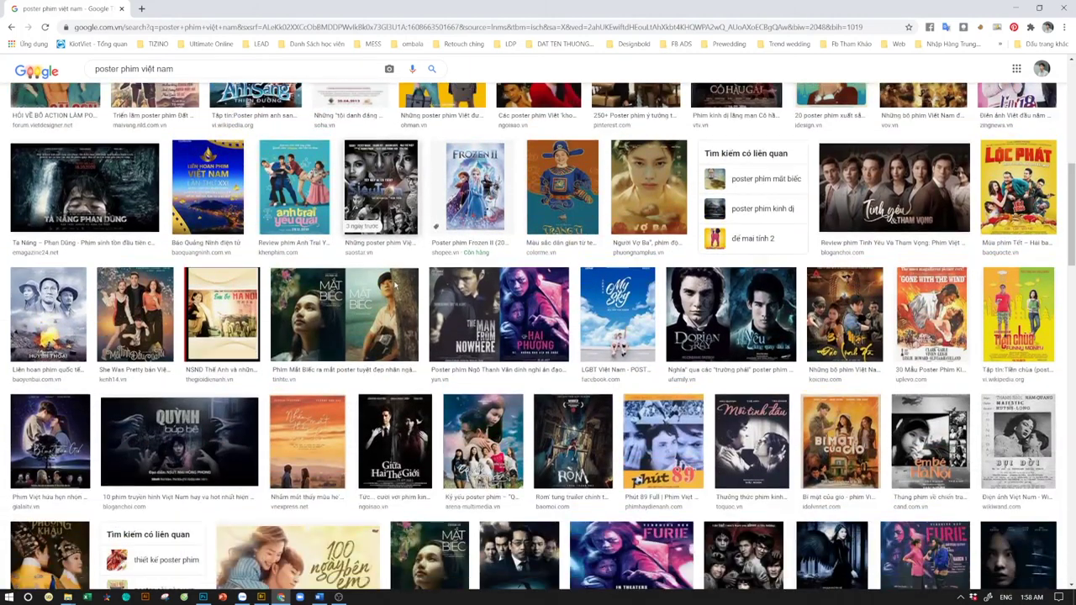
pyautogui.scroll(-1, 395, 284)
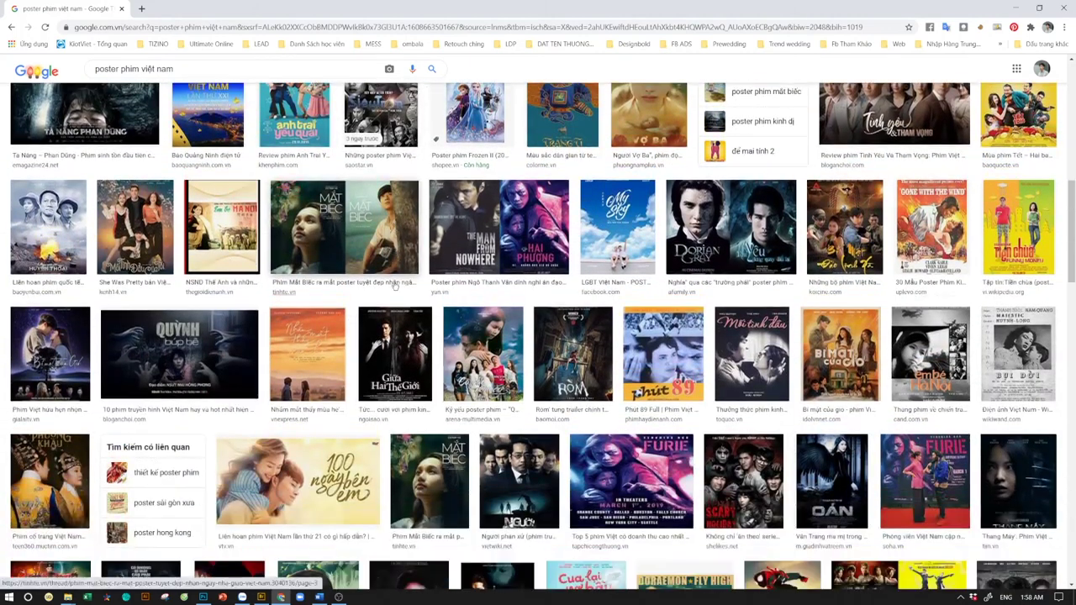
pyautogui.click(320, 357)
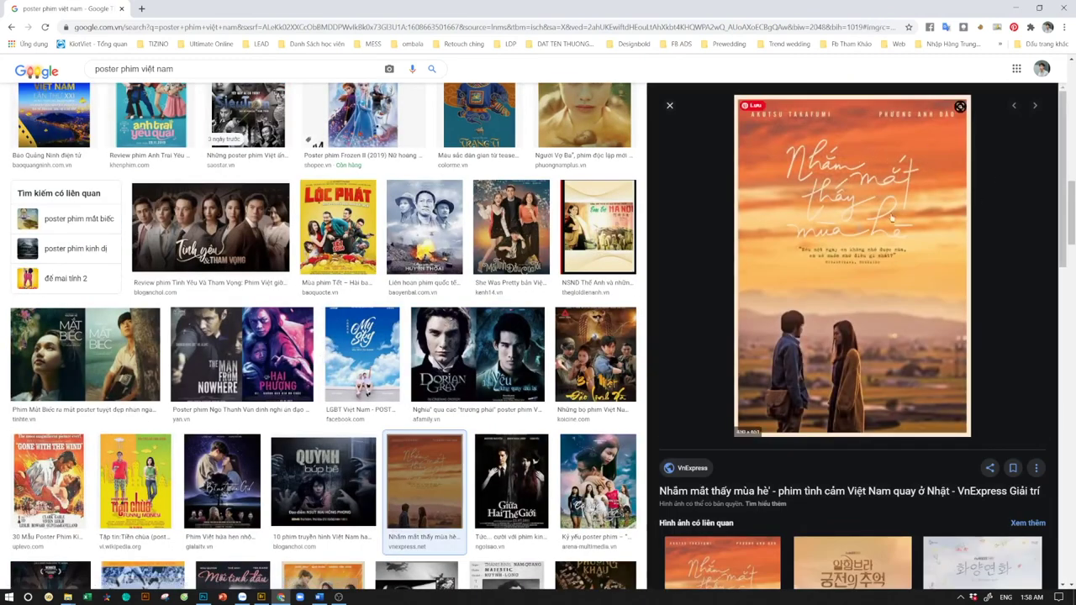
pyautogui.click(669, 105)
# Browse further poster results and open the preview of the double-exposure couple poster "Bao giờ có yêu nhau"
pyautogui.scroll(-2, 400, 349)
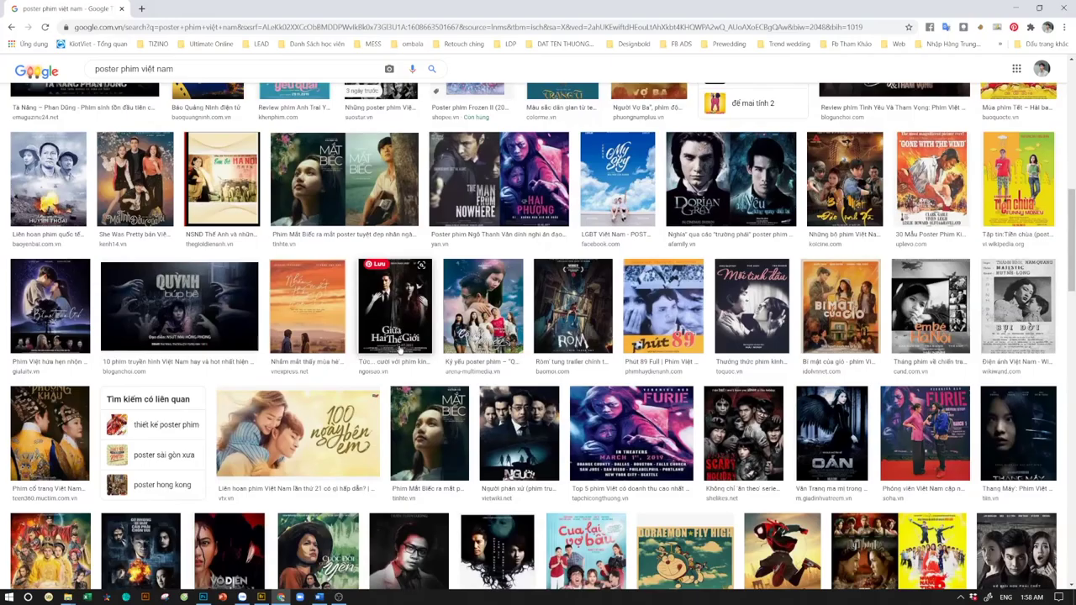
pyautogui.scroll(-3, 400, 348)
pyautogui.scroll(-1, 400, 348)
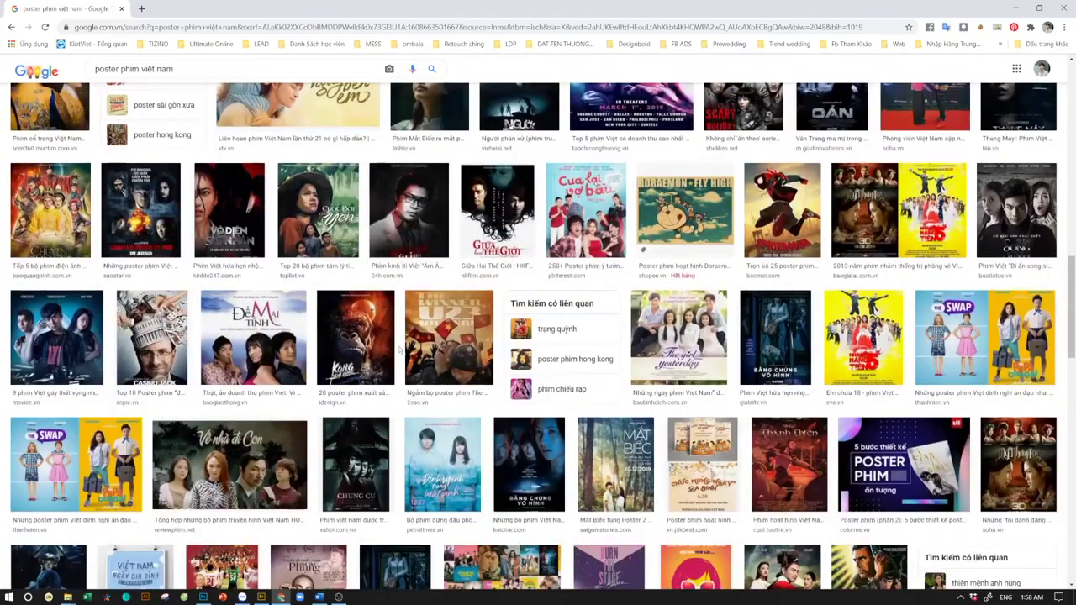
pyautogui.scroll(-2, 400, 349)
pyautogui.scroll(-2, 400, 351)
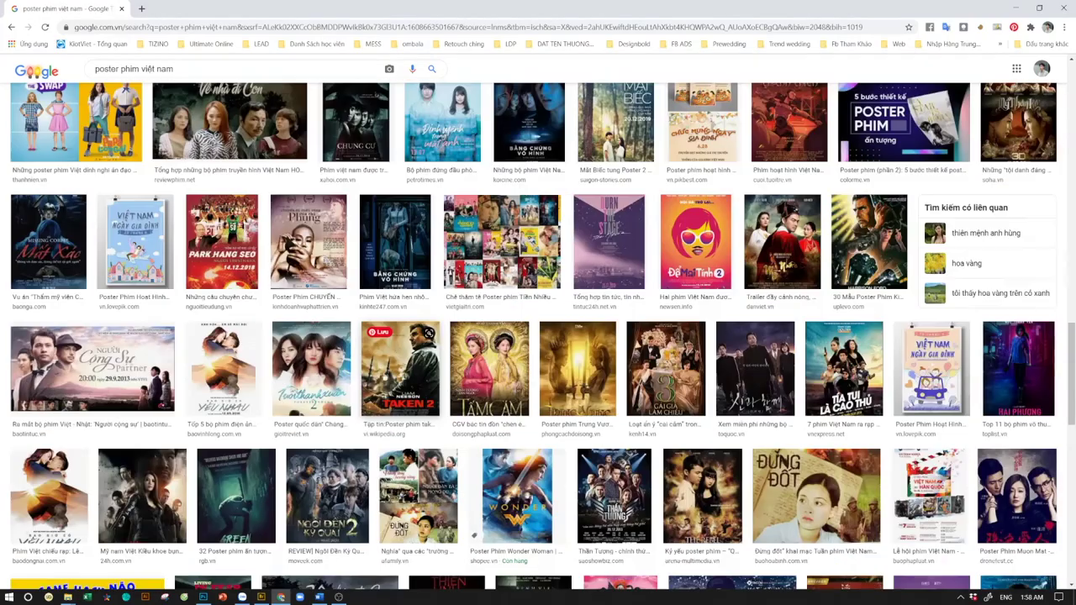
pyautogui.click(220, 369)
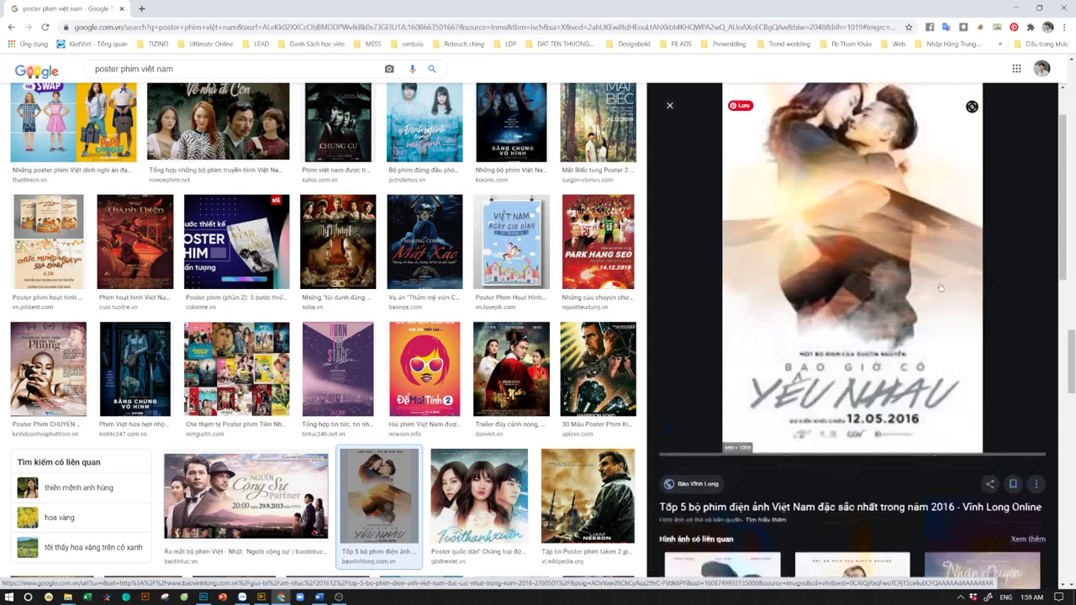
# Examine the layout and title lettering of the "Bao giờ có yêu nhau" poster and its related posters, and close the preview
pyautogui.scroll(-5, 811, 265)
pyautogui.scroll(5, 938, 298)
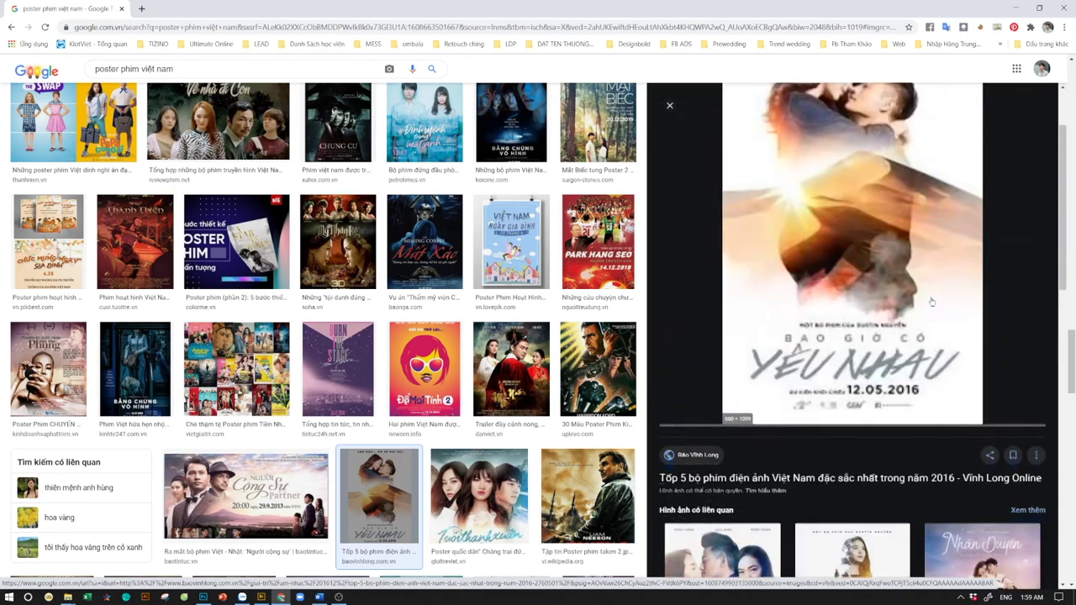
pyautogui.scroll(-5, 931, 303)
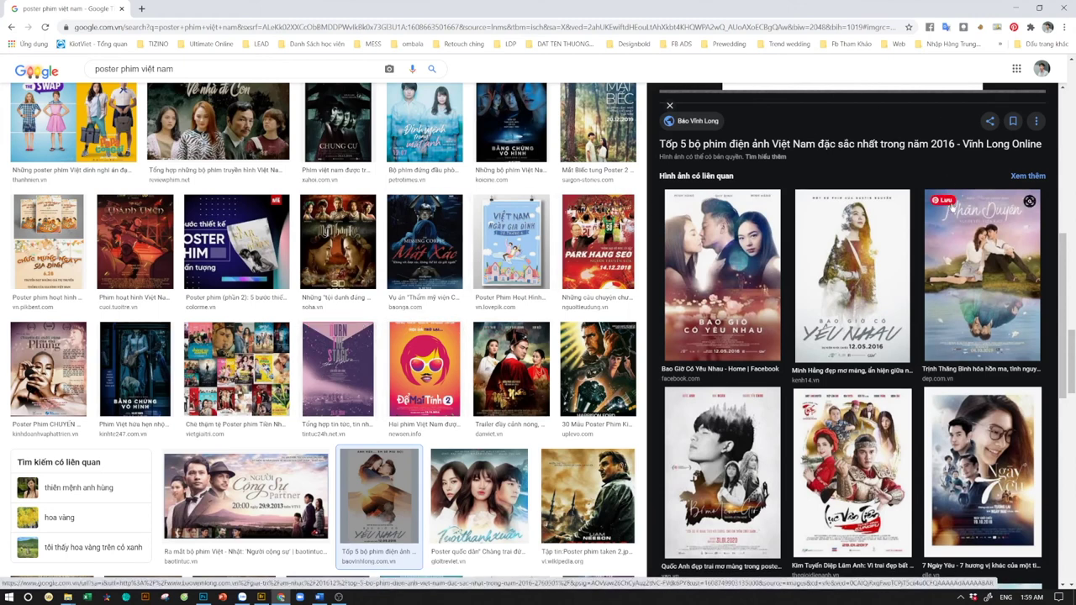
pyautogui.scroll(5, 949, 206)
pyautogui.scroll(-5, 876, 286)
pyautogui.scroll(-3, 876, 285)
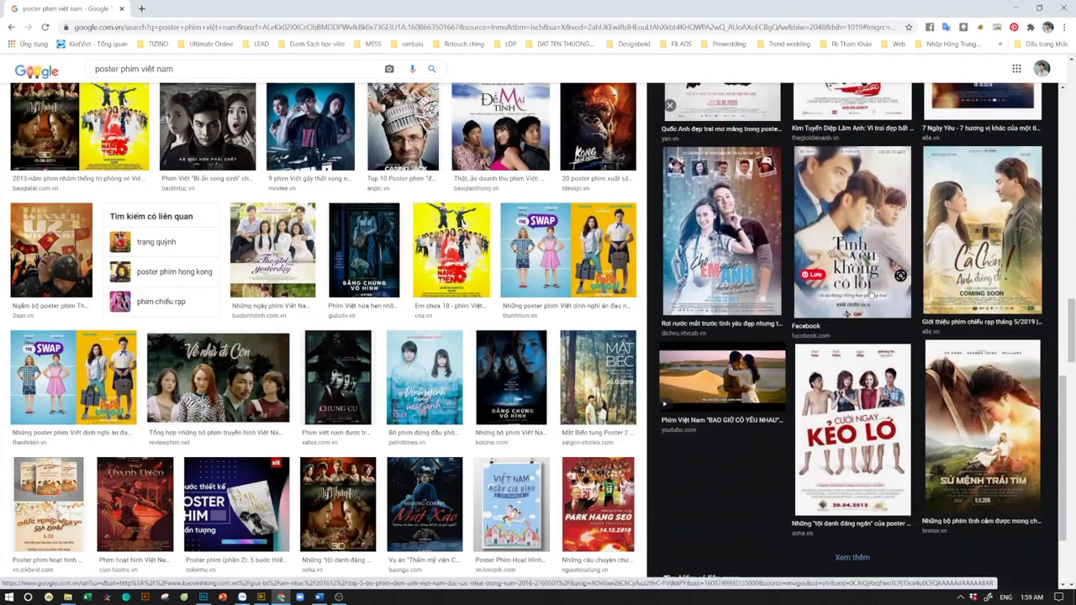
pyautogui.scroll(6, 857, 379)
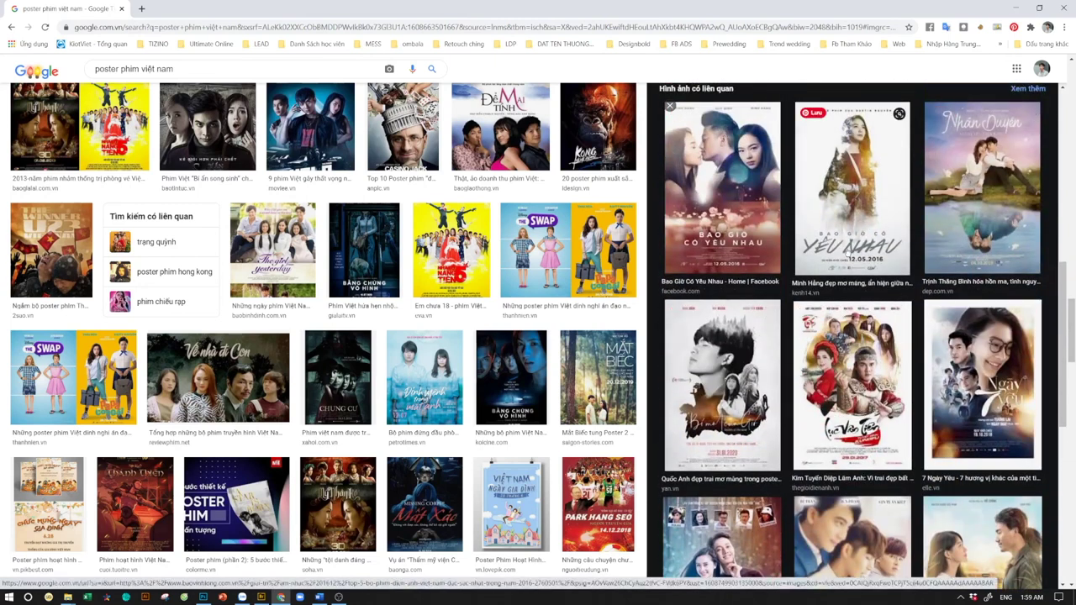
pyautogui.click(850, 251)
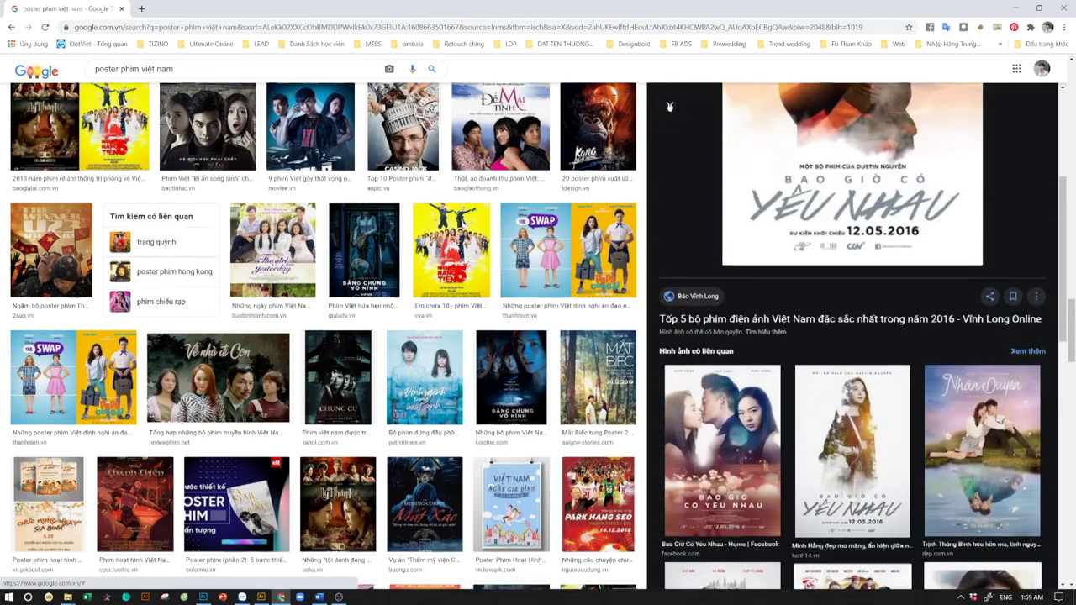
pyautogui.click(669, 105)
# Look over the remaining Vietnamese poster results and switch back to the framed composite in Photoshop
pyautogui.scroll(-3, 578, 358)
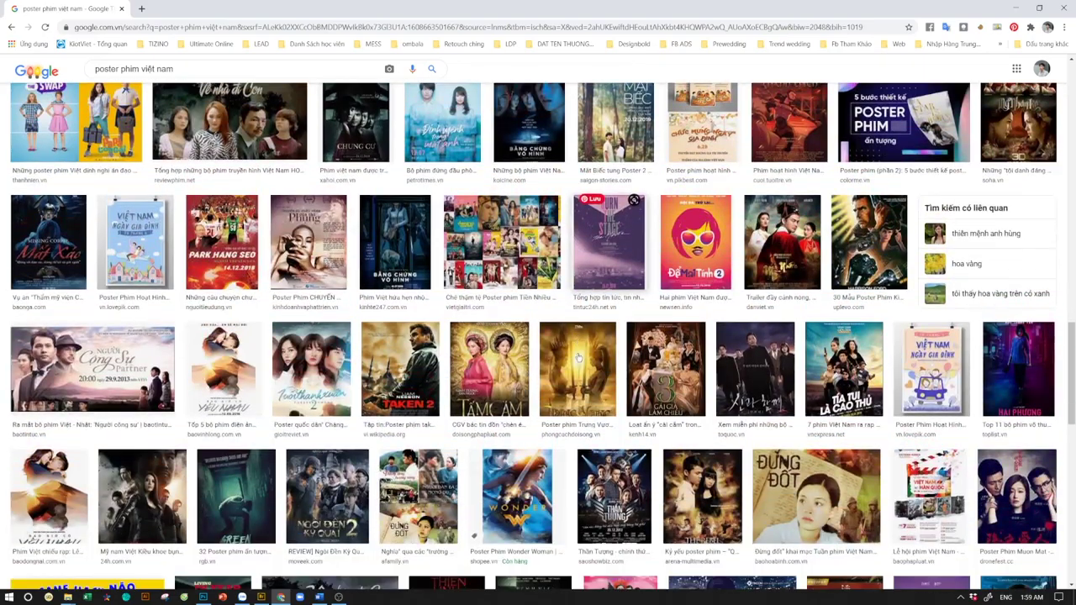
pyautogui.scroll(-2, 577, 358)
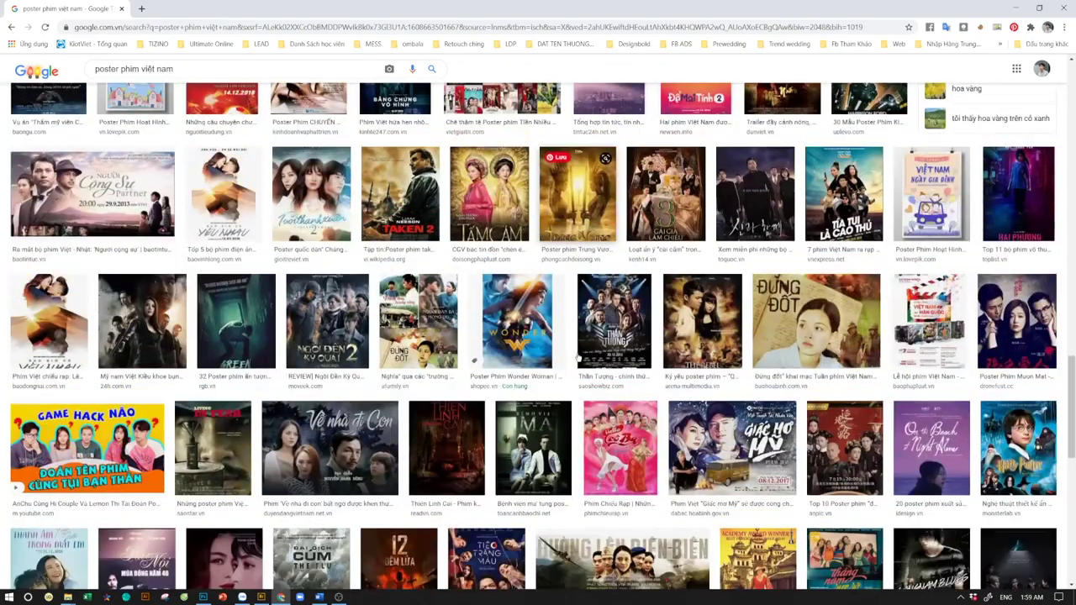
pyautogui.scroll(15, 578, 358)
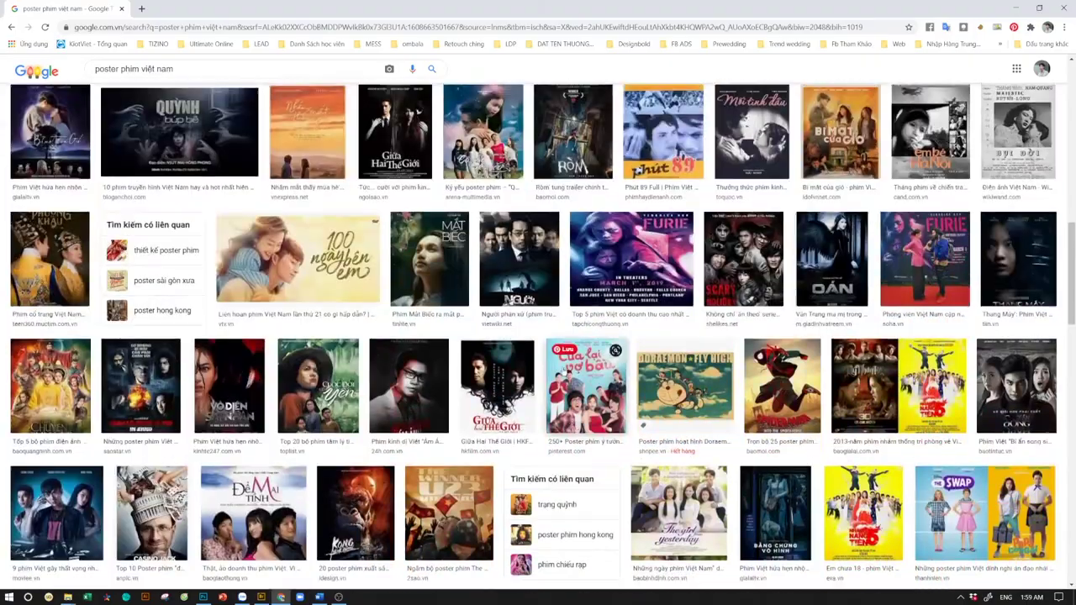
pyautogui.scroll(2, 558, 388)
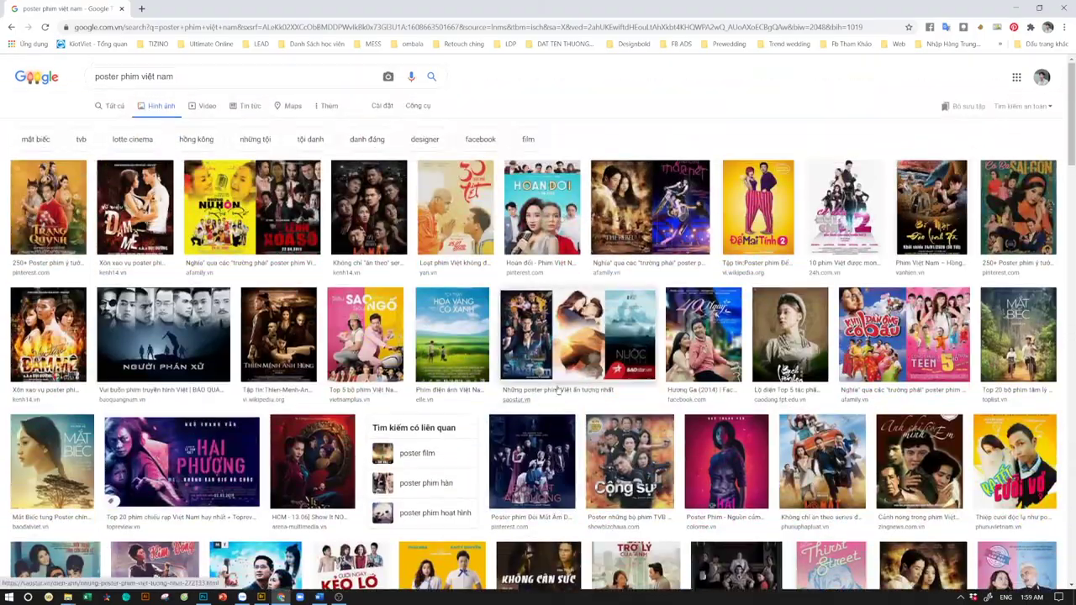
pyautogui.hotkey('alt', 'Tab')
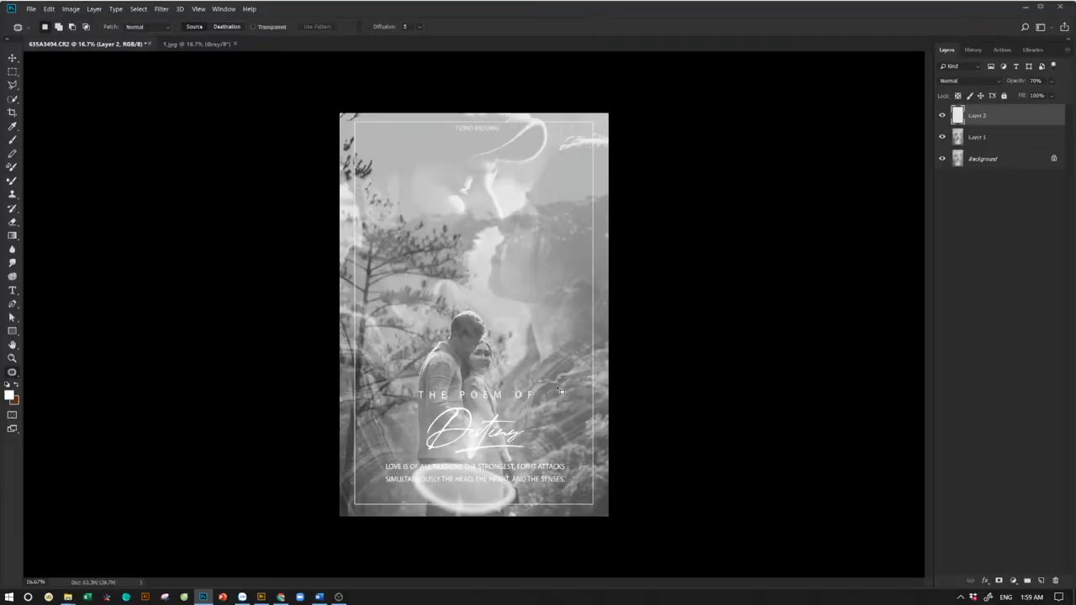